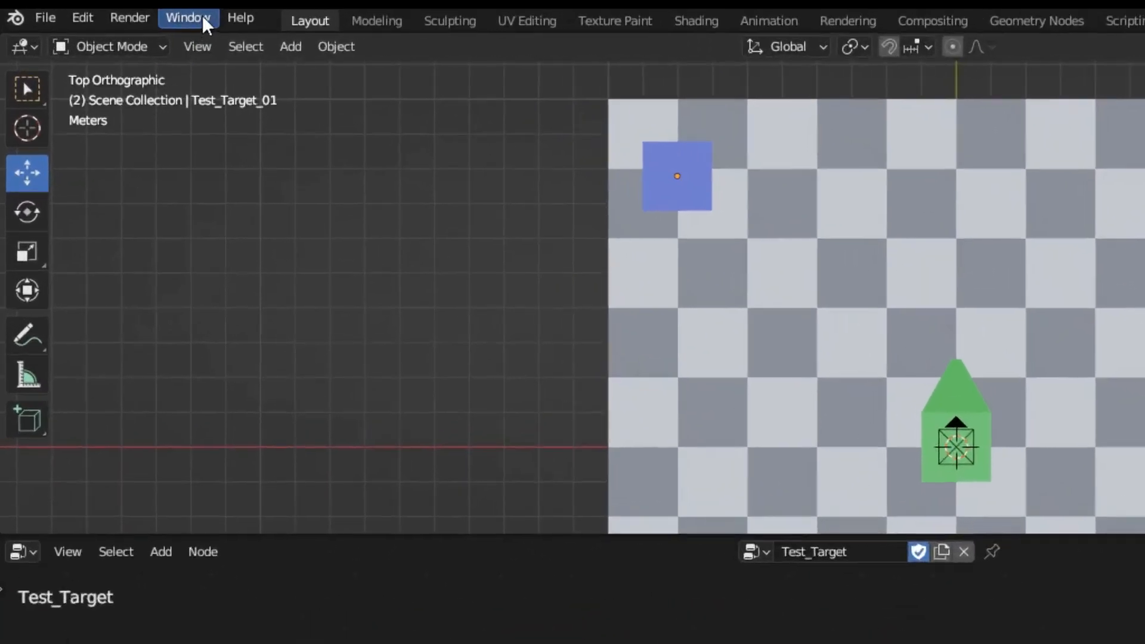
Step: Open the system console, narrow its window to about half width and move it lower over the node editor
{"action": "left_click", "coordinate": [102, 29]}
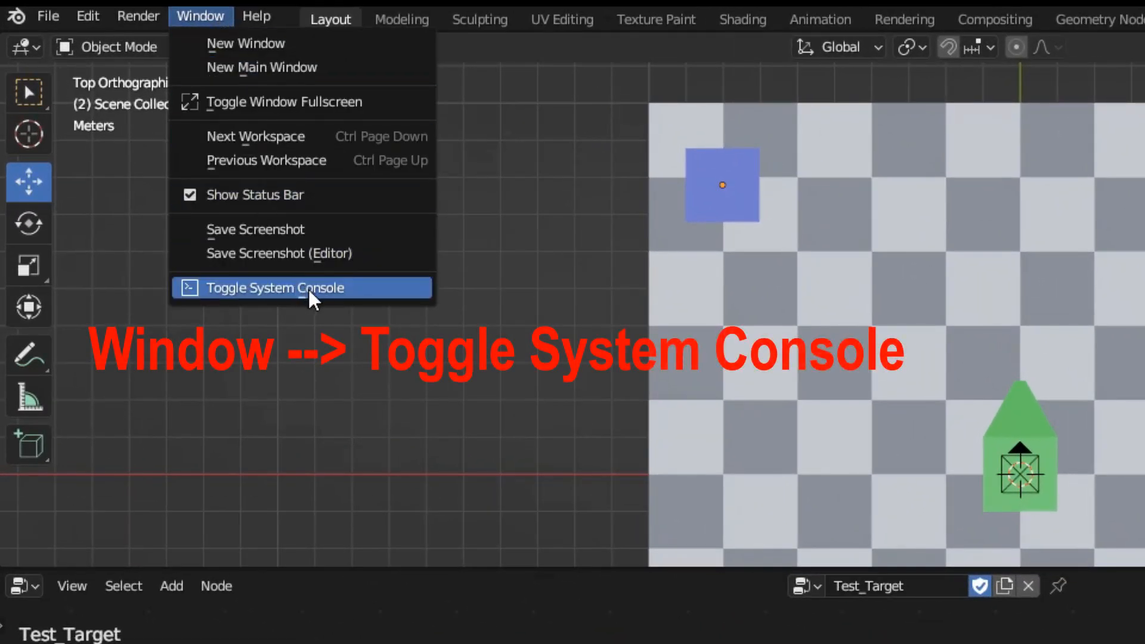
{"action": "left_click", "coordinate": [308, 288]}
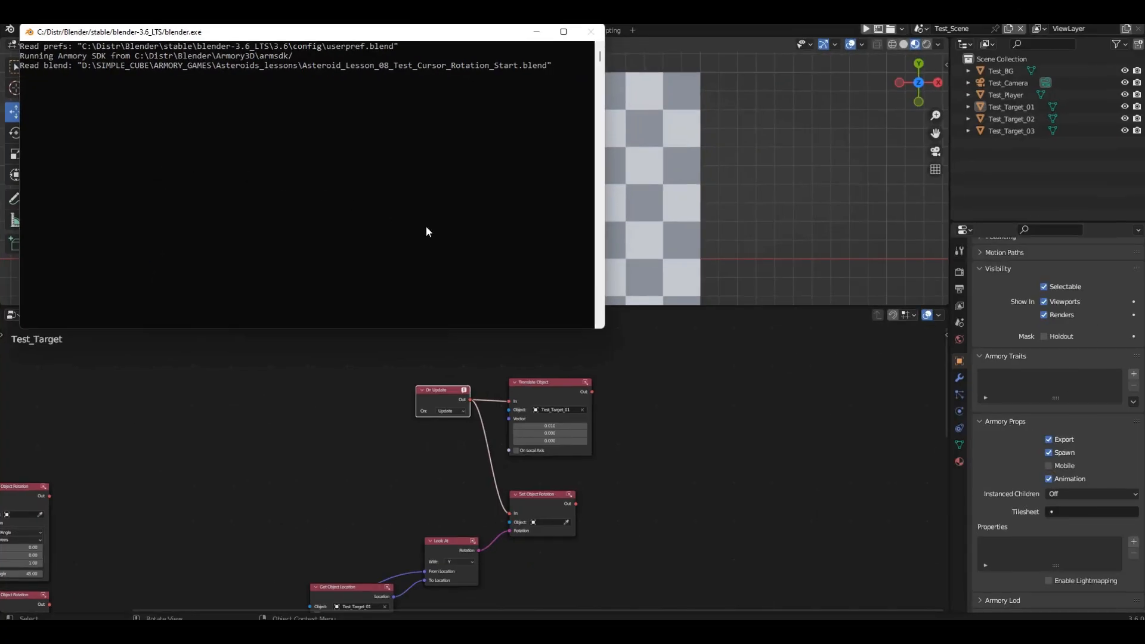
{"action": "left_click_drag", "start_coordinate": [604, 269], "coordinate": [333, 257]}
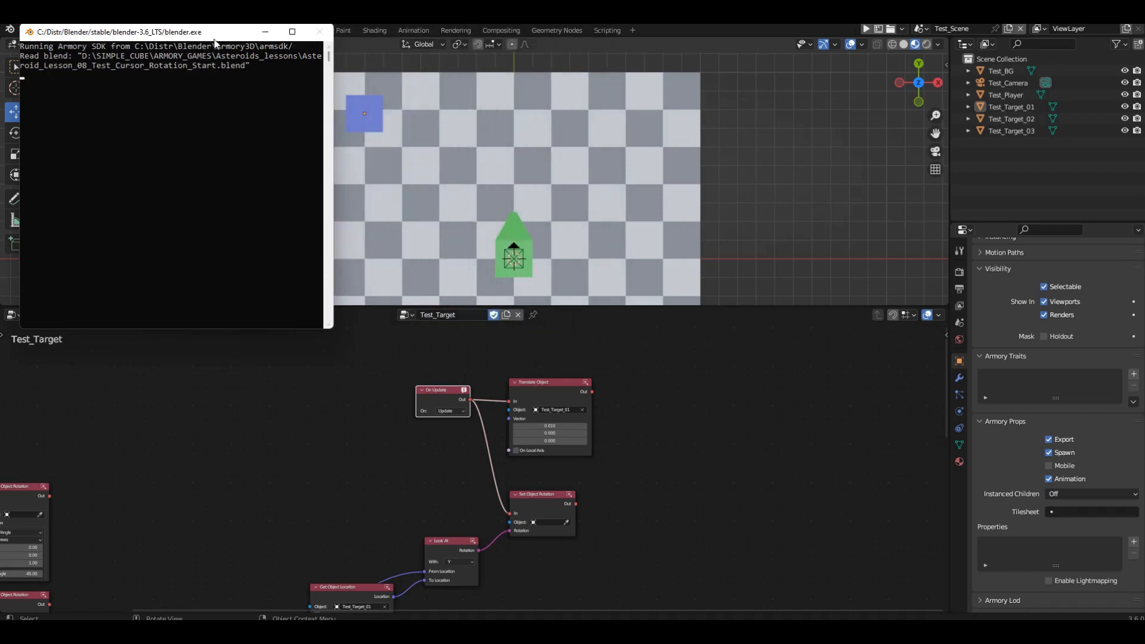
{"action": "left_click_drag", "start_coordinate": [216, 38], "coordinate": [198, 166]}
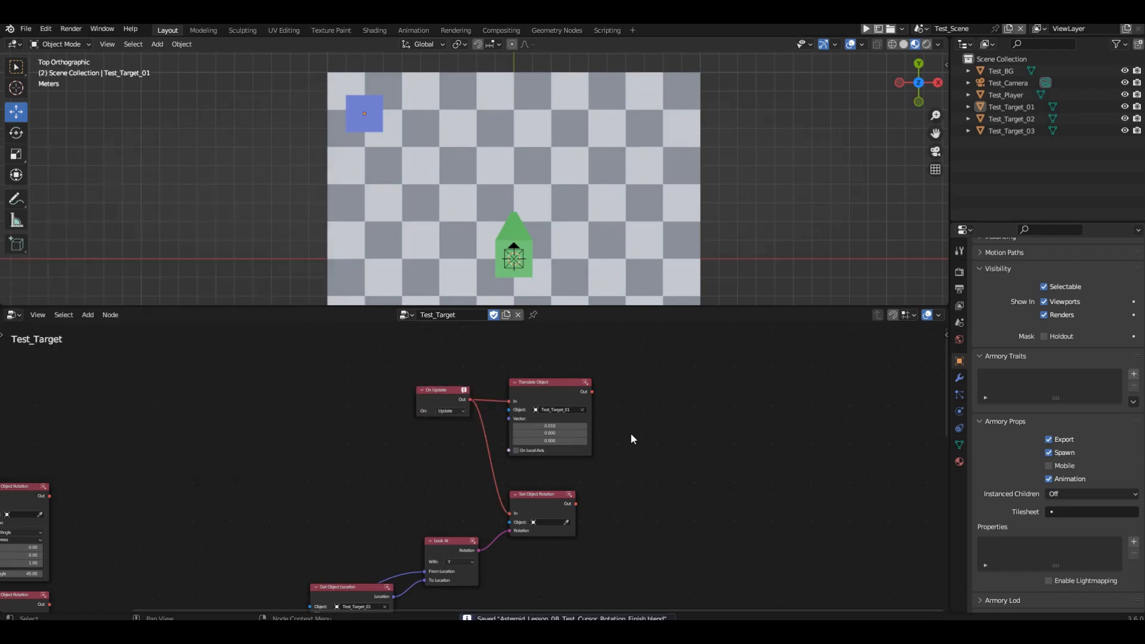
Step: Delete all existing nodes from the Test_Target logic tree
{"action": "middle_click_drag", "start_coordinate": [633, 378], "coordinate": [577, 511], "text": "ctrl"}
{"action": "left_click_drag", "start_coordinate": [372, 363], "coordinate": [685, 575]}
{"action": "key", "text": "x"}
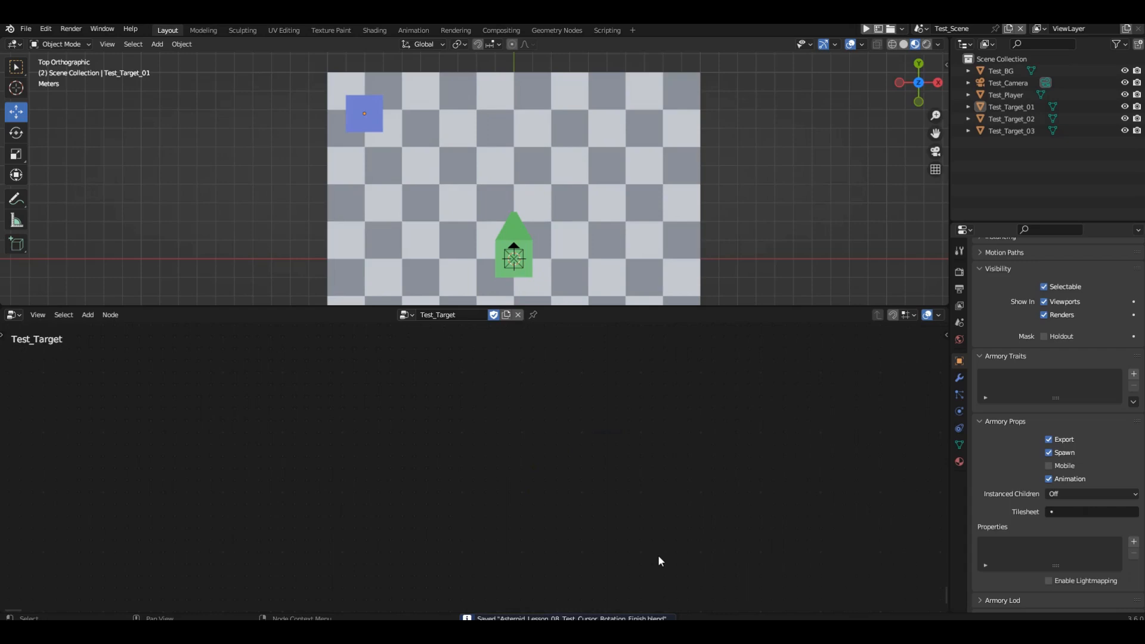
Step: Add a Keyboard node for the space key and set its state to Started
{"action": "key", "text": "shift+a"}
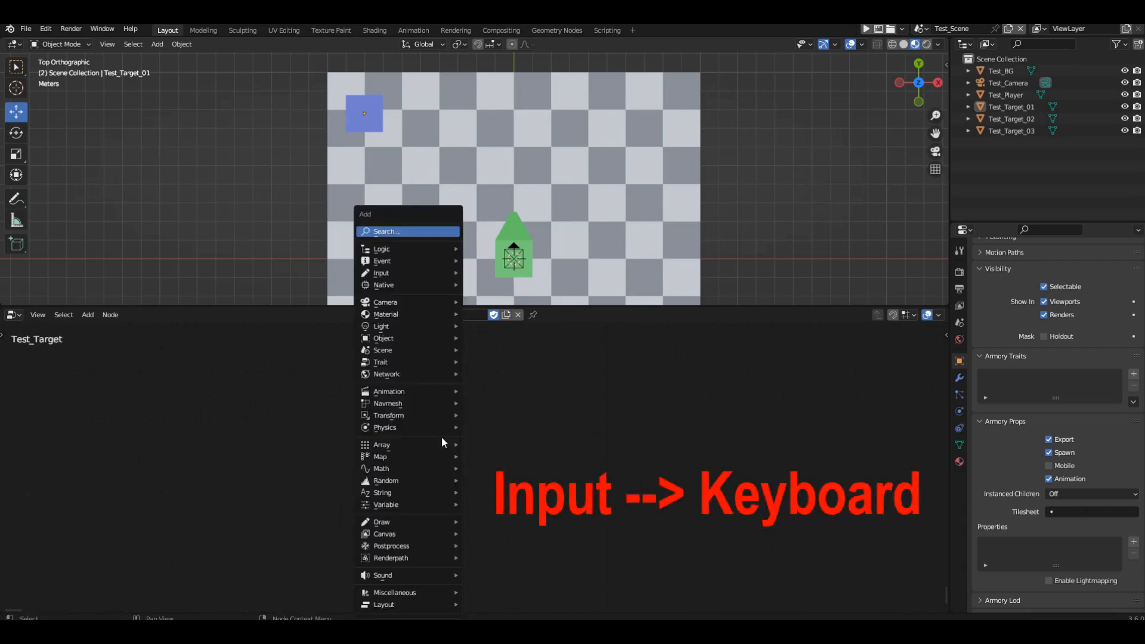
{"action": "left_click", "coordinate": [475, 272]}
{"action": "left_click", "coordinate": [395, 384]}
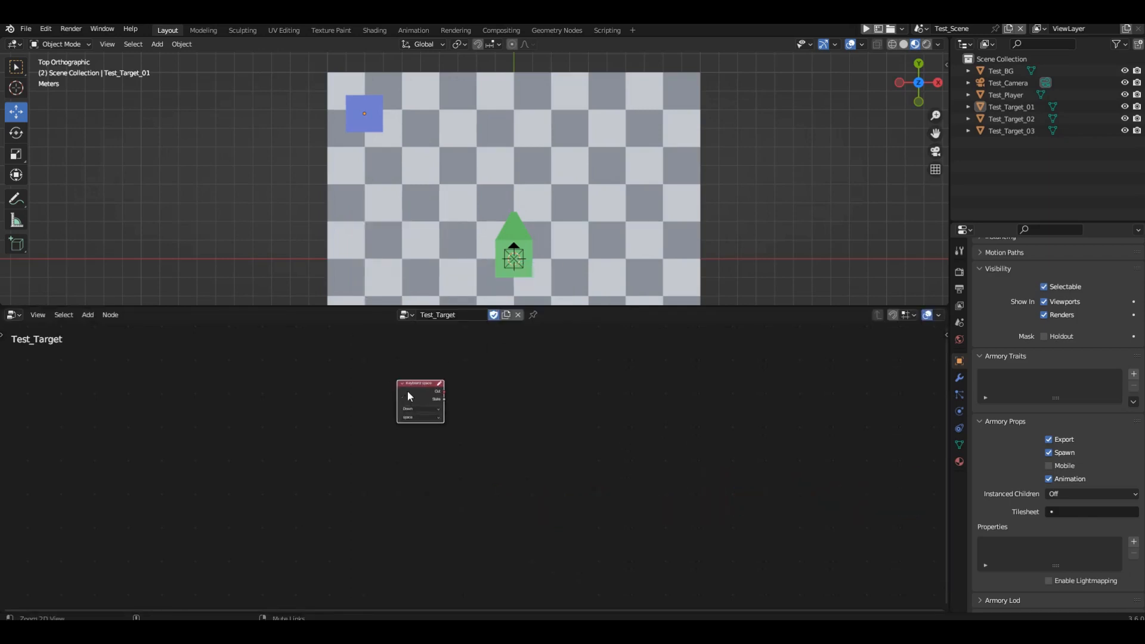
{"action": "middle_click_drag", "start_coordinate": [407, 391], "coordinate": [513, 239], "text": "ctrl"}
{"action": "left_click", "coordinate": [530, 464]}
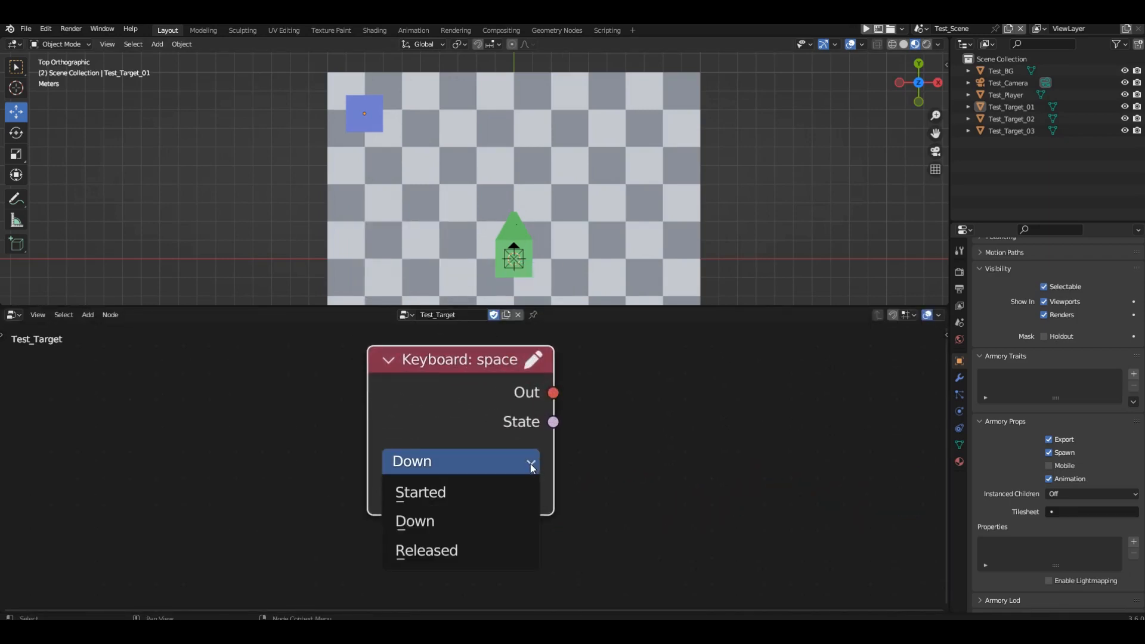
{"action": "left_click", "coordinate": [488, 492]}
Step: Add a Print node beside the Keyboard node and link the Keyboard's Out to the Print's In
{"action": "middle_click_drag", "start_coordinate": [554, 472], "coordinate": [357, 478]}
{"action": "key", "text": "shift+a"}
{"action": "mouse_move", "coordinate": [490, 282]}
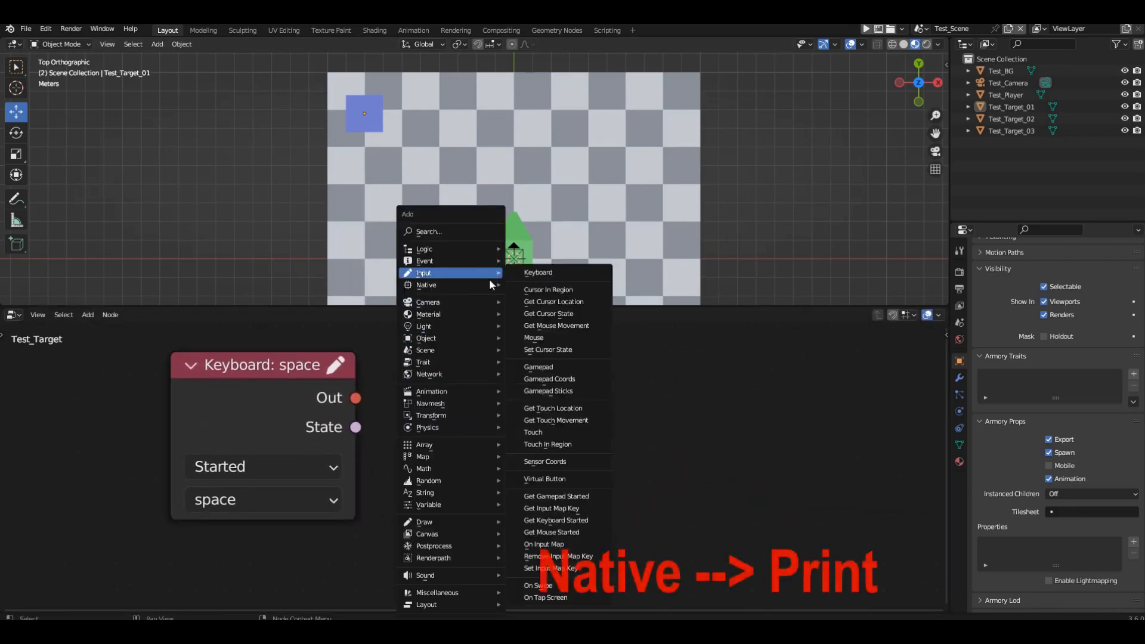
{"action": "left_click", "coordinate": [531, 386]}
{"action": "left_click", "coordinate": [527, 388]}
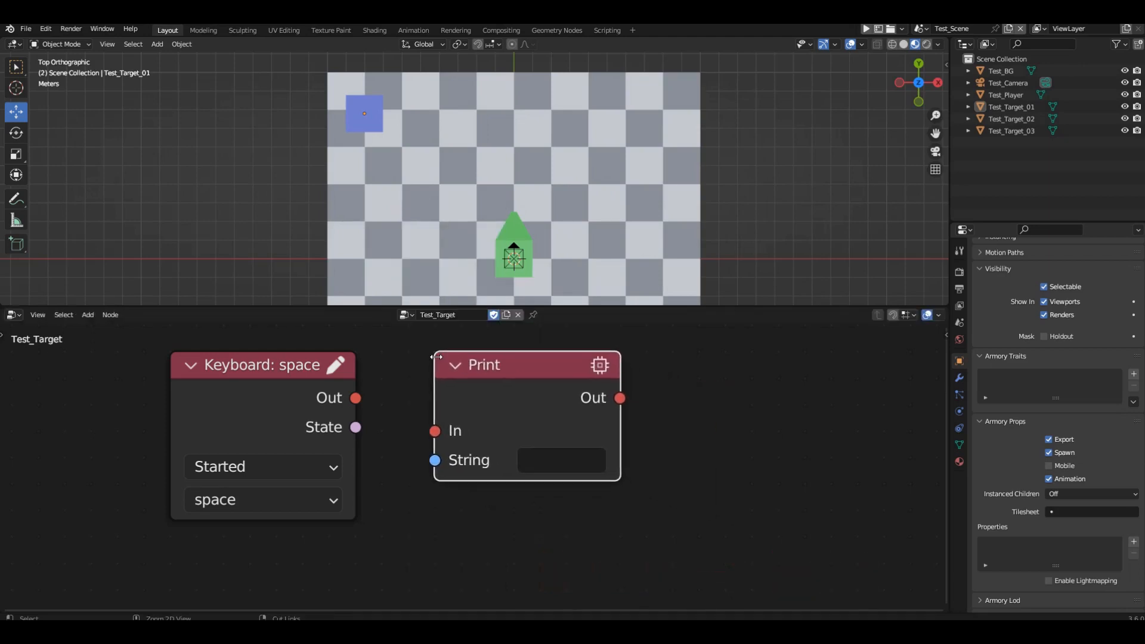
{"action": "left_click_drag", "start_coordinate": [356, 397], "coordinate": [434, 430]}
Step: Set the Print node's String to "Hello world!!!" and widen the node to fit the text
{"action": "left_click", "coordinate": [540, 459]}
{"action": "type", "text": "H"}
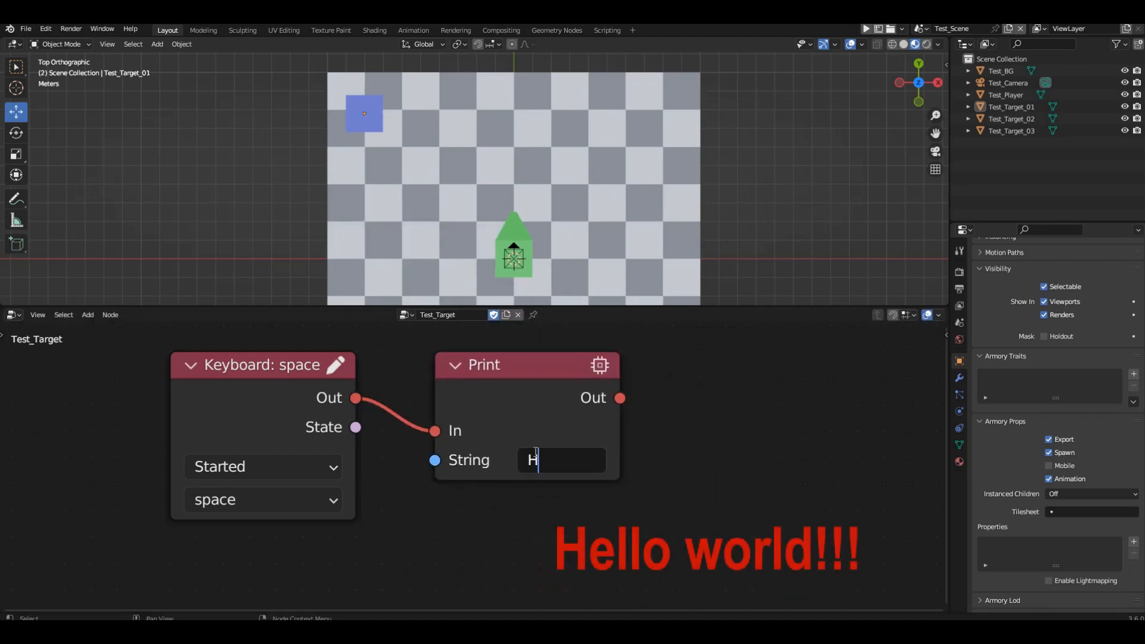
{"action": "type", "text": "ello world!!!"}
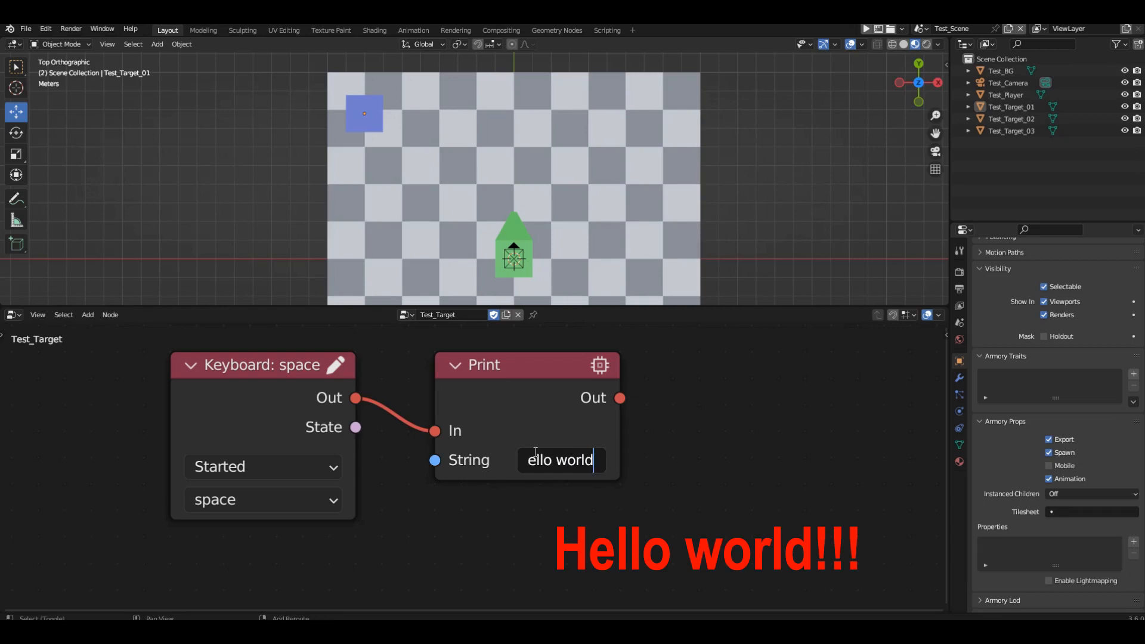
{"action": "key", "text": "Return"}
{"action": "left_click_drag", "start_coordinate": [617, 436], "coordinate": [710, 453]}
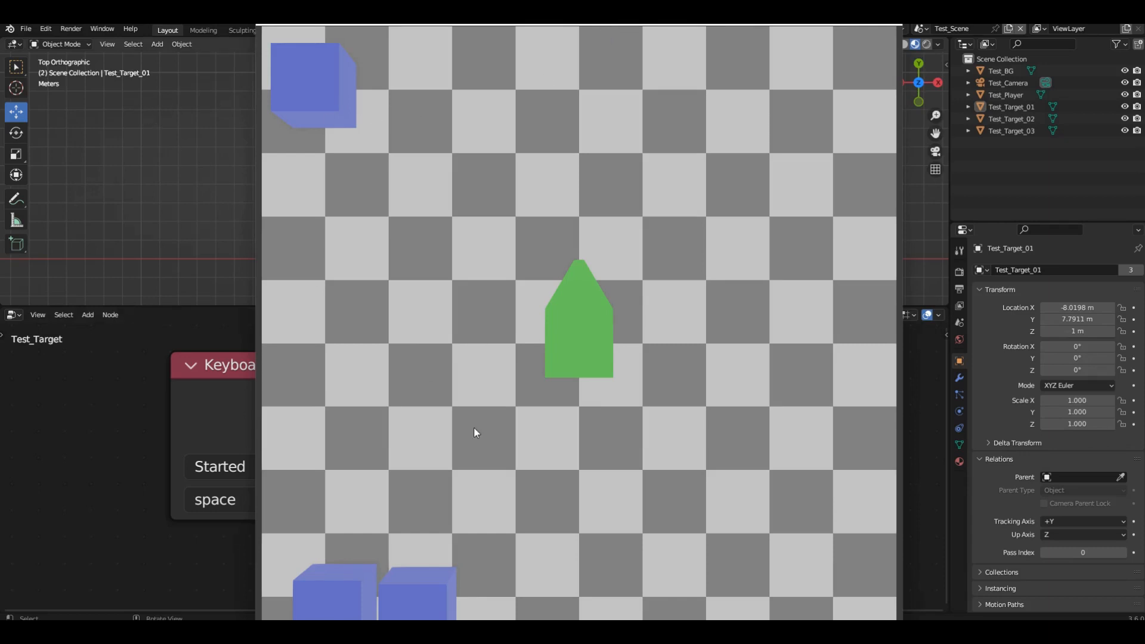
Step: Show the system console beside the running game and return to the game window to test the Print node
{"action": "left_click", "coordinate": [713, 591]}
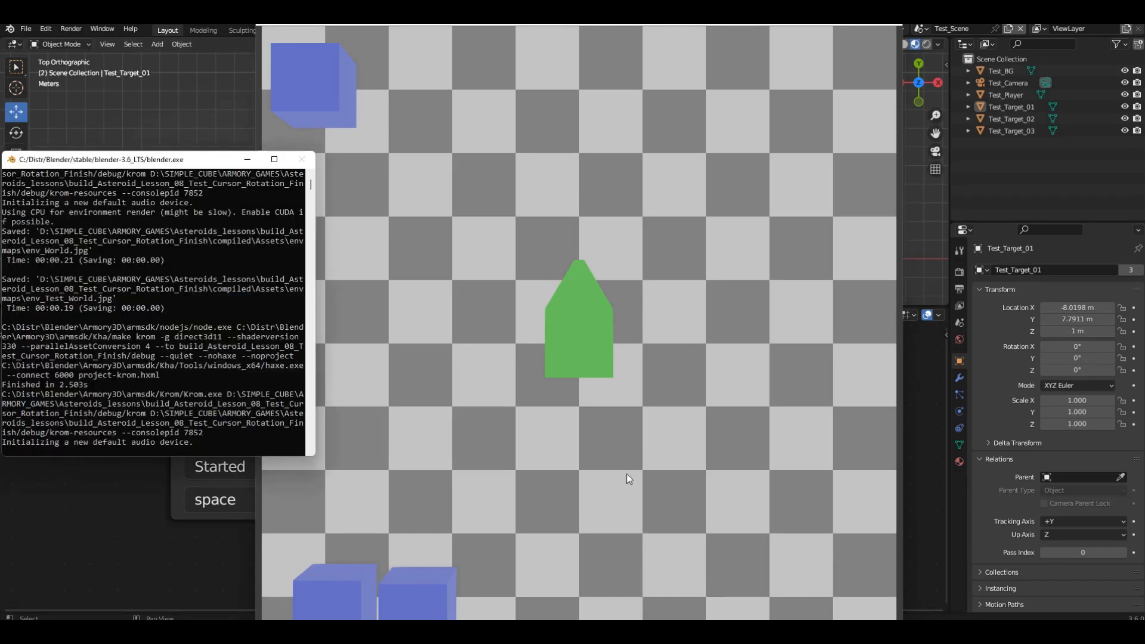
{"action": "left_click", "coordinate": [525, 251]}
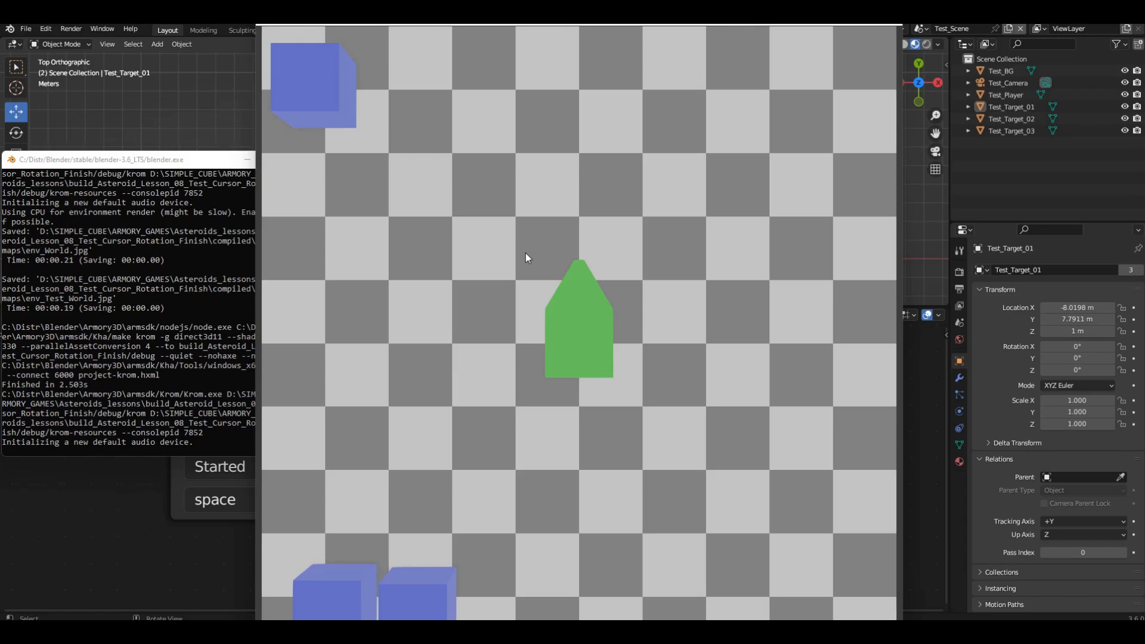
{"action": "left_click_drag", "start_coordinate": [621, 25], "coordinate": [669, 30]}
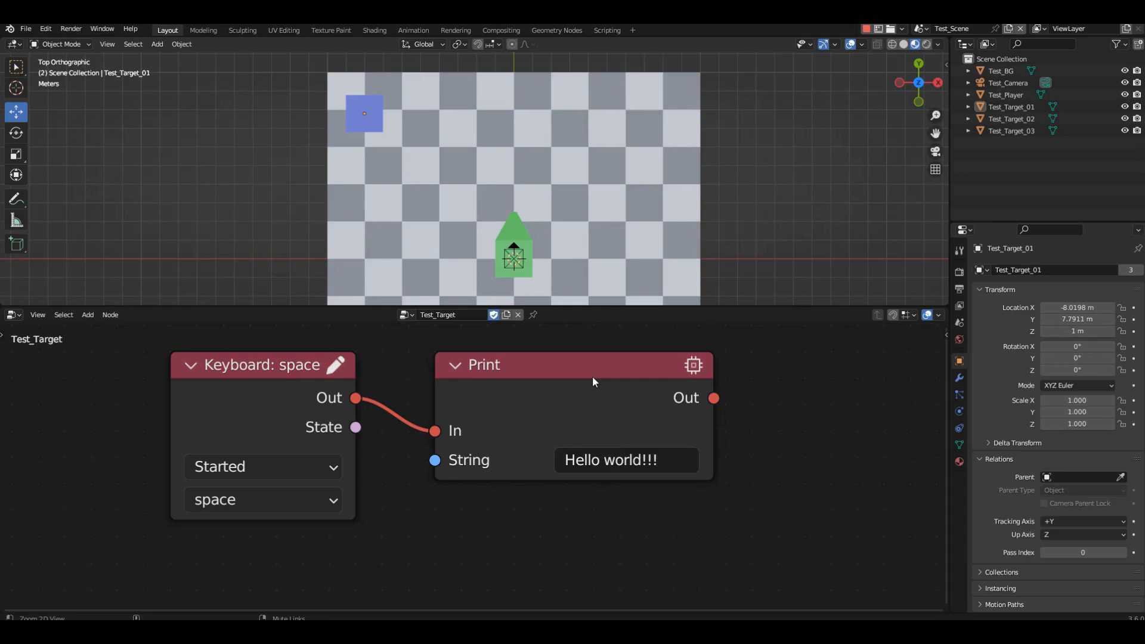
Step: Add a Set Object Rotation node below the Keyboard and Print nodes
{"action": "left_click_drag", "start_coordinate": [592, 377], "coordinate": [530, 467], "text": "ctrl+alt"}
{"action": "key", "text": "shift+a"}
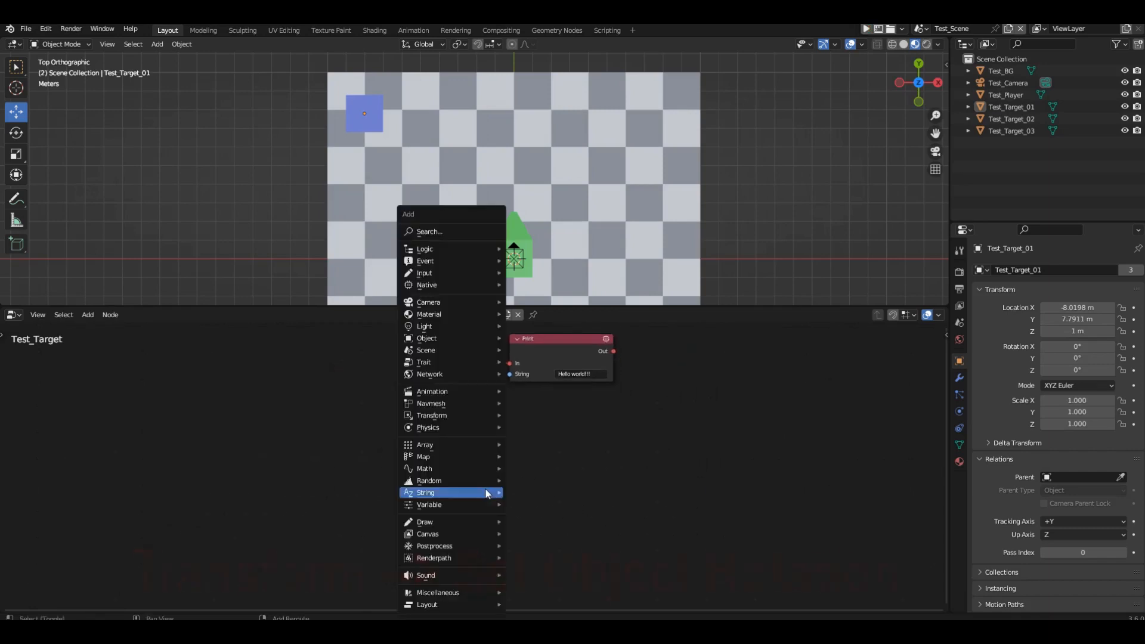
{"action": "mouse_move", "coordinate": [486, 415]}
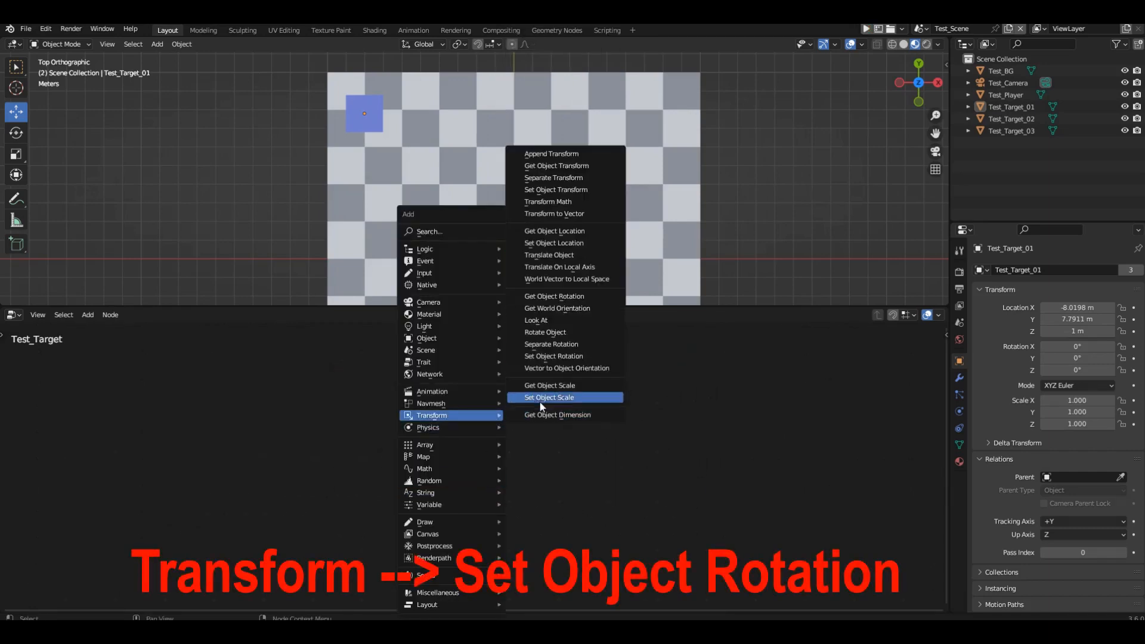
{"action": "left_click", "coordinate": [581, 357]}
{"action": "left_click", "coordinate": [543, 471]}
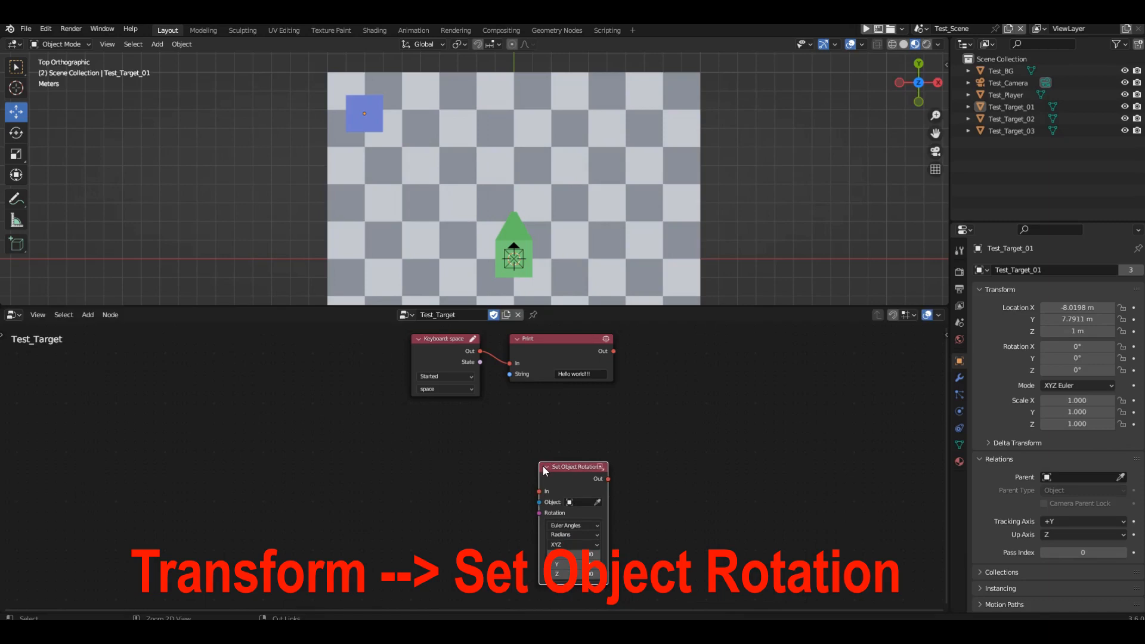
{"action": "left_click_drag", "start_coordinate": [539, 549], "coordinate": [596, 446], "text": "ctrl+alt"}
{"action": "left_click_drag", "start_coordinate": [596, 447], "coordinate": [629, 452], "text": "alt"}
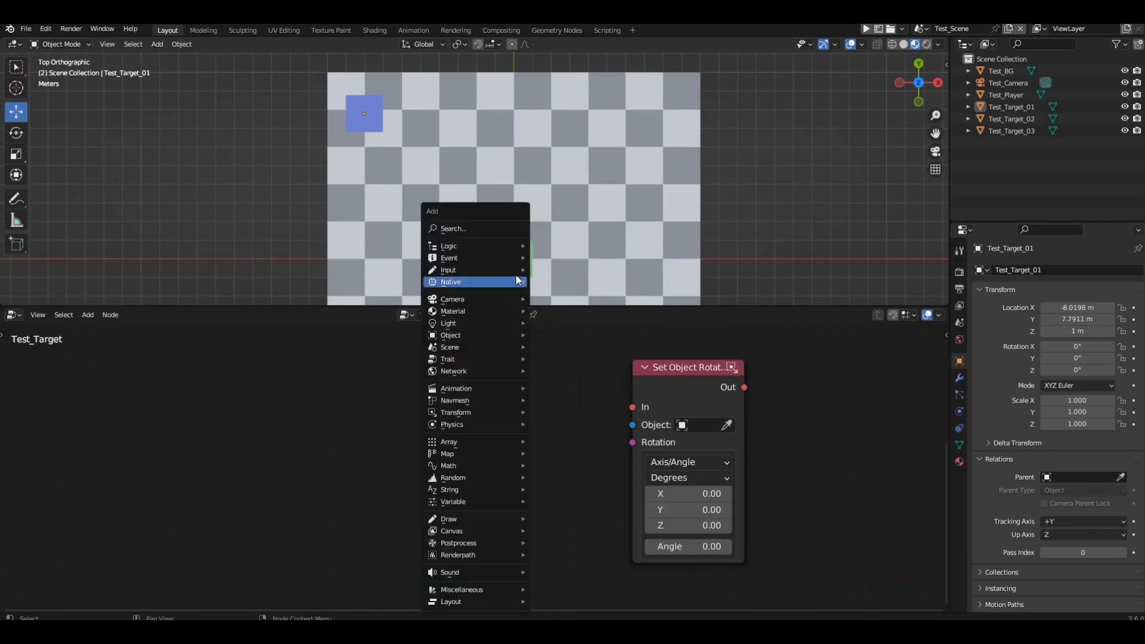
Step: Add a left-button Mouse node set to Started, with its Out linked to the Set Object Rotation node's In
{"action": "mouse_move", "coordinate": [471, 270]}
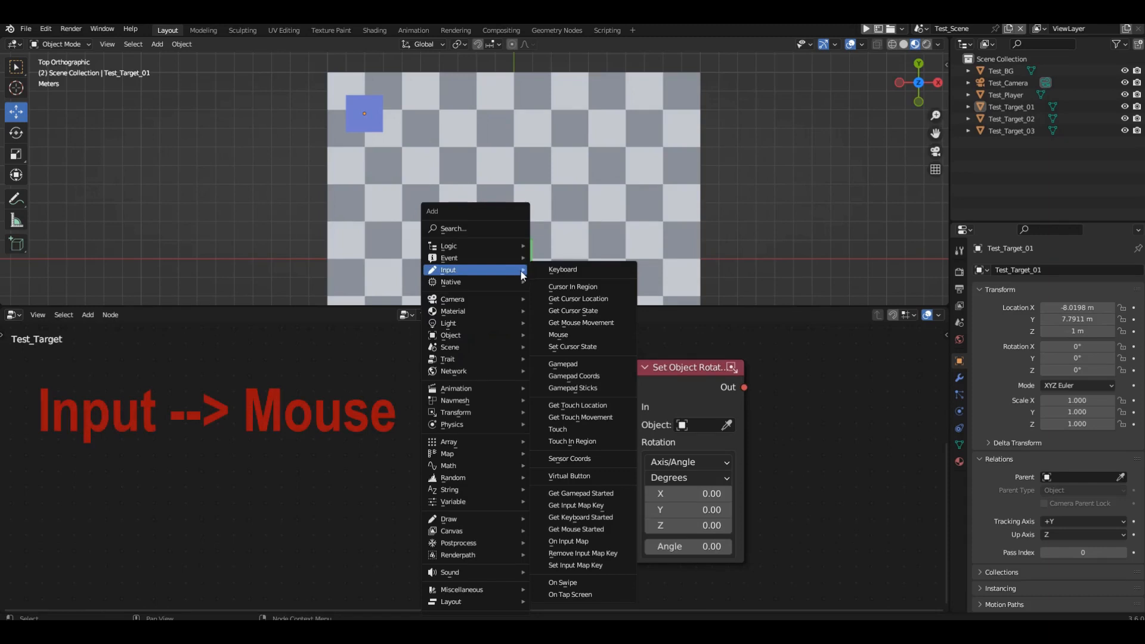
{"action": "left_click", "coordinate": [591, 341]}
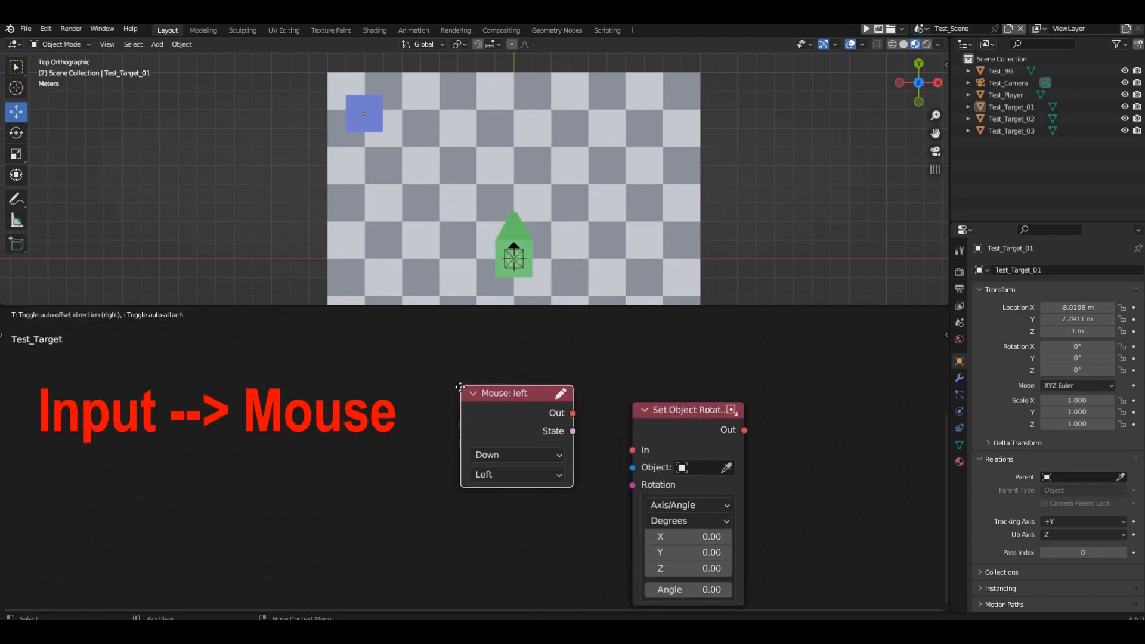
{"action": "left_click", "coordinate": [471, 387]}
{"action": "left_click_drag", "start_coordinate": [585, 413], "coordinate": [636, 451]}
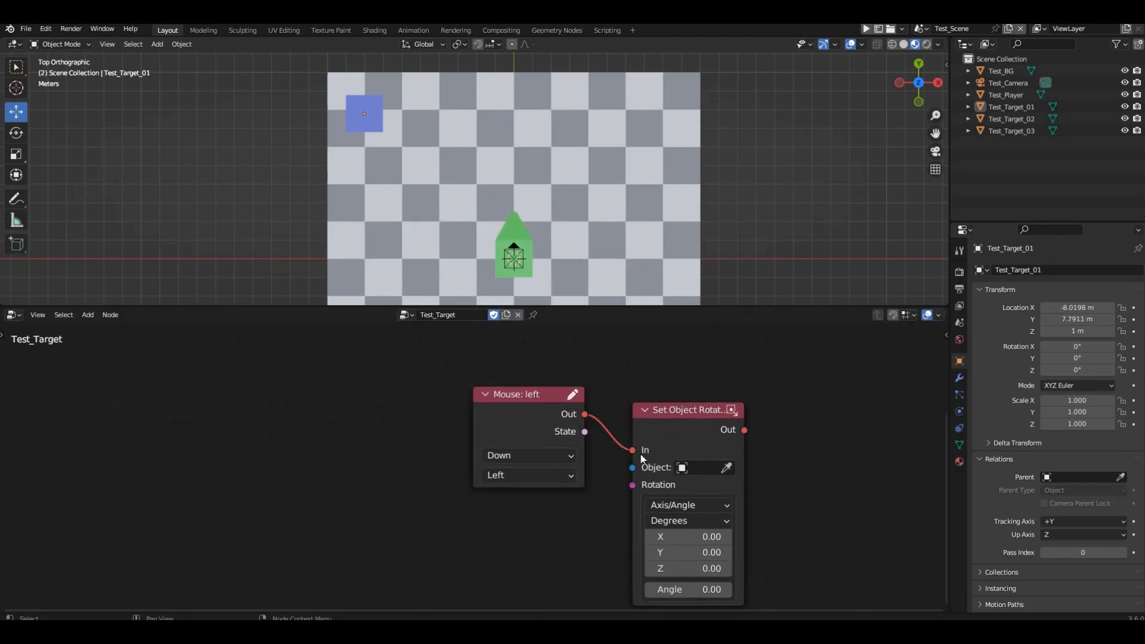
{"action": "left_click", "coordinate": [569, 457]}
{"action": "left_click", "coordinate": [559, 476]}
Step: Add a Look At node using the Y axis, with its Rotation output linked to the Set Object Rotation node's Rotation input
{"action": "scroll", "coordinate": [536, 473], "scroll_direction": "down", "scroll_amount": 3}
{"action": "key", "text": "shift+a"}
{"action": "mouse_move", "coordinate": [495, 417]}
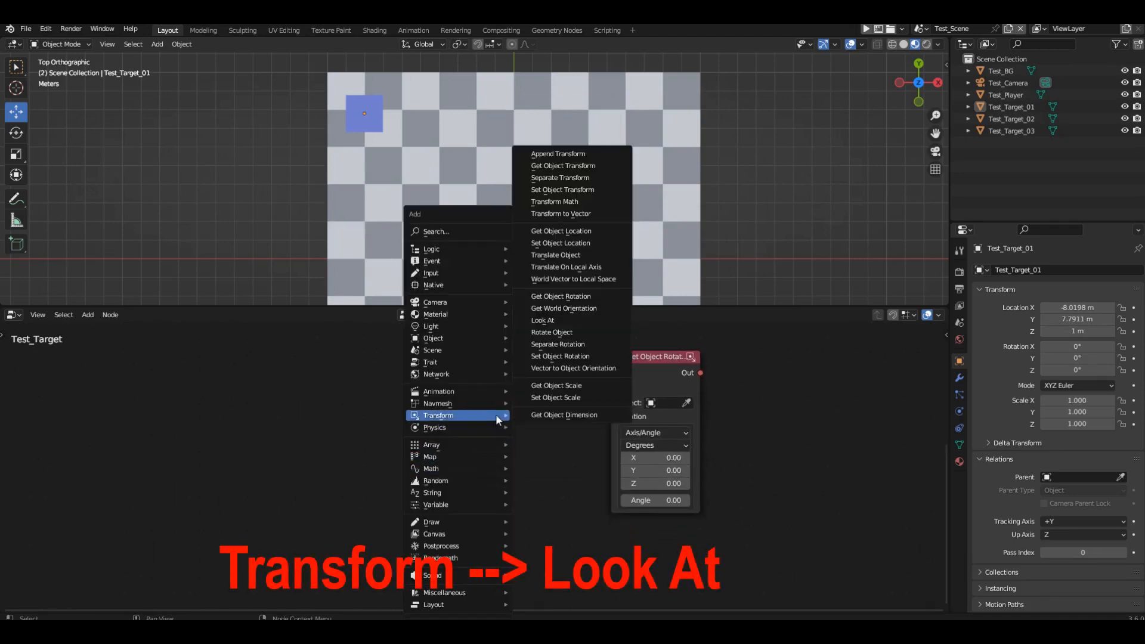
{"action": "left_click", "coordinate": [542, 320]}
{"action": "left_click", "coordinate": [524, 458]}
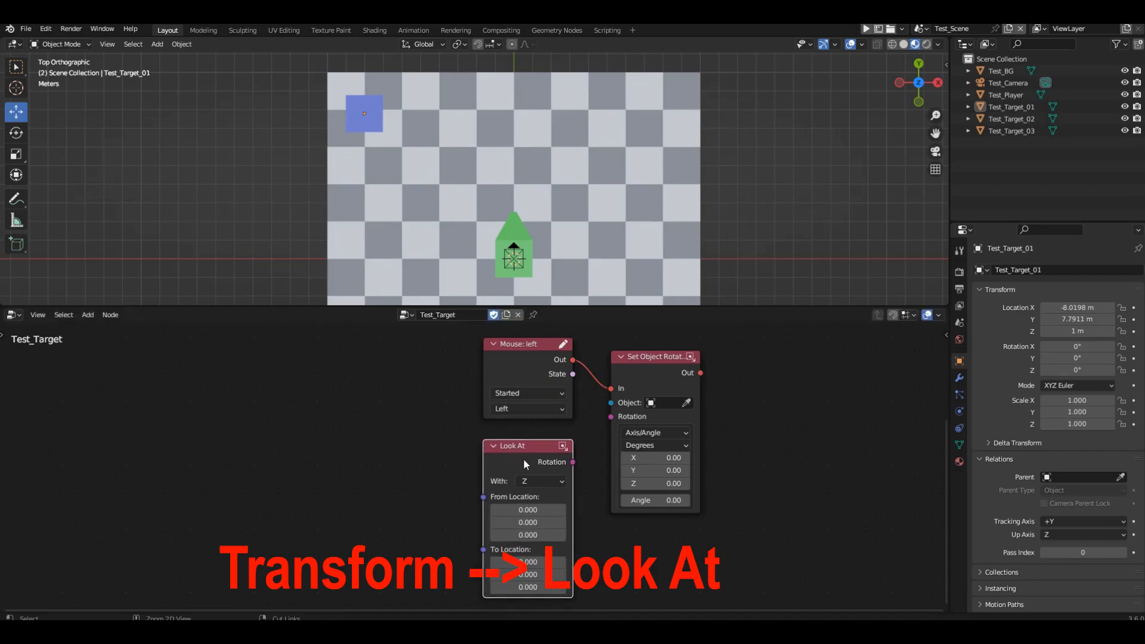
{"action": "left_click_drag", "start_coordinate": [572, 462], "coordinate": [611, 416]}
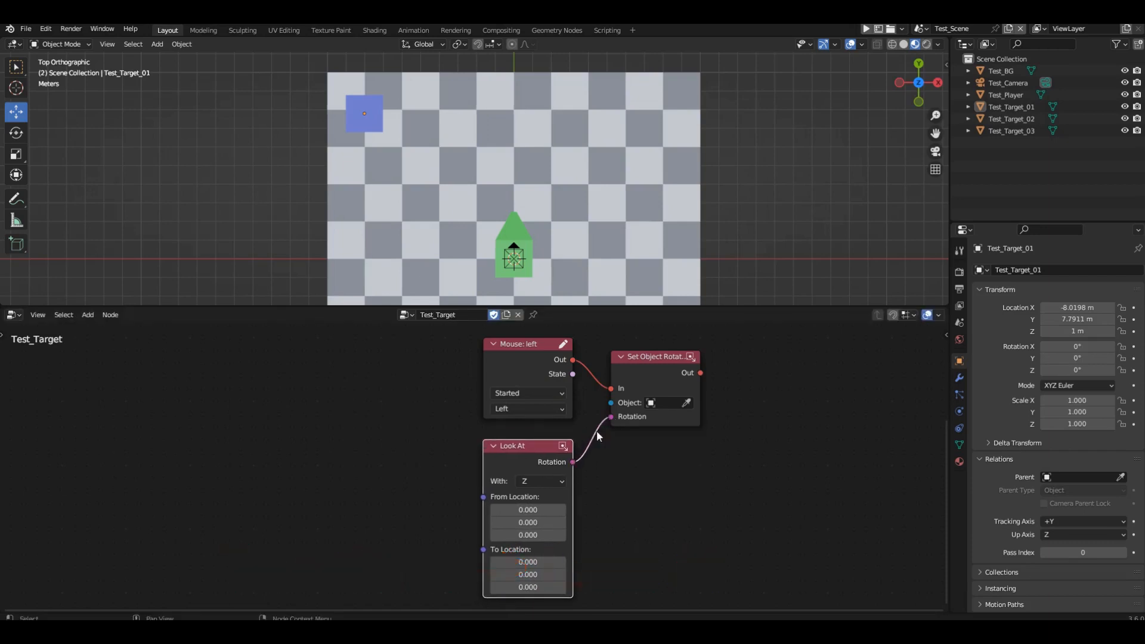
{"action": "left_click", "coordinate": [562, 482]}
{"action": "left_click", "coordinate": [545, 523]}
Step: Add a Get Object Location node and link its Location to the Look At node's From Location
{"action": "scroll", "coordinate": [600, 489], "scroll_direction": "down", "scroll_amount": 2}
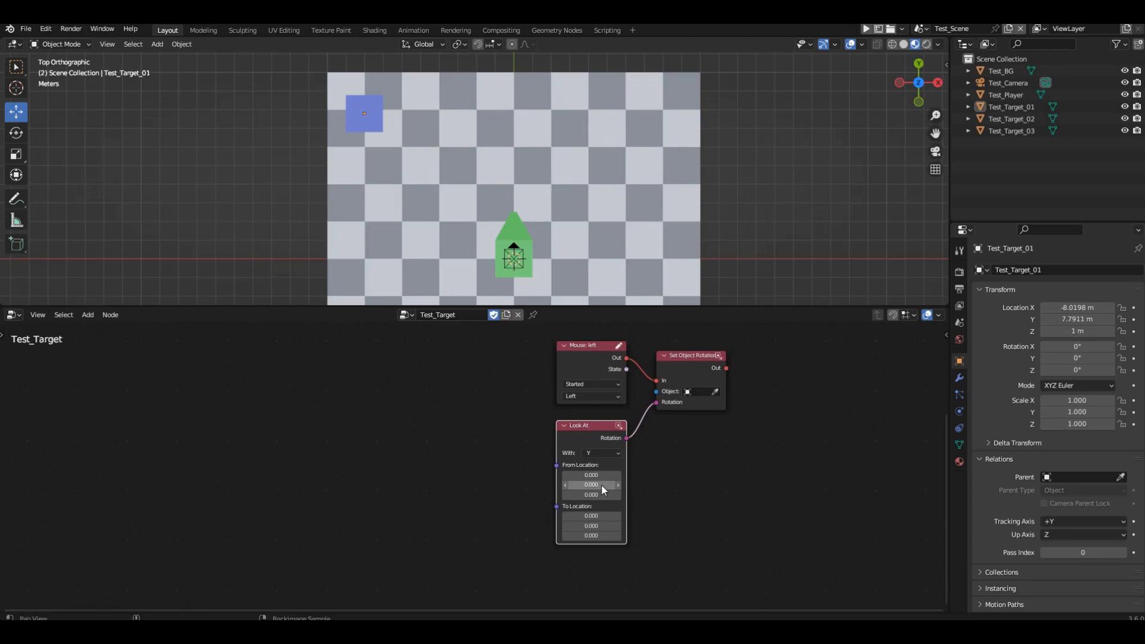
{"action": "key", "text": "shift+a"}
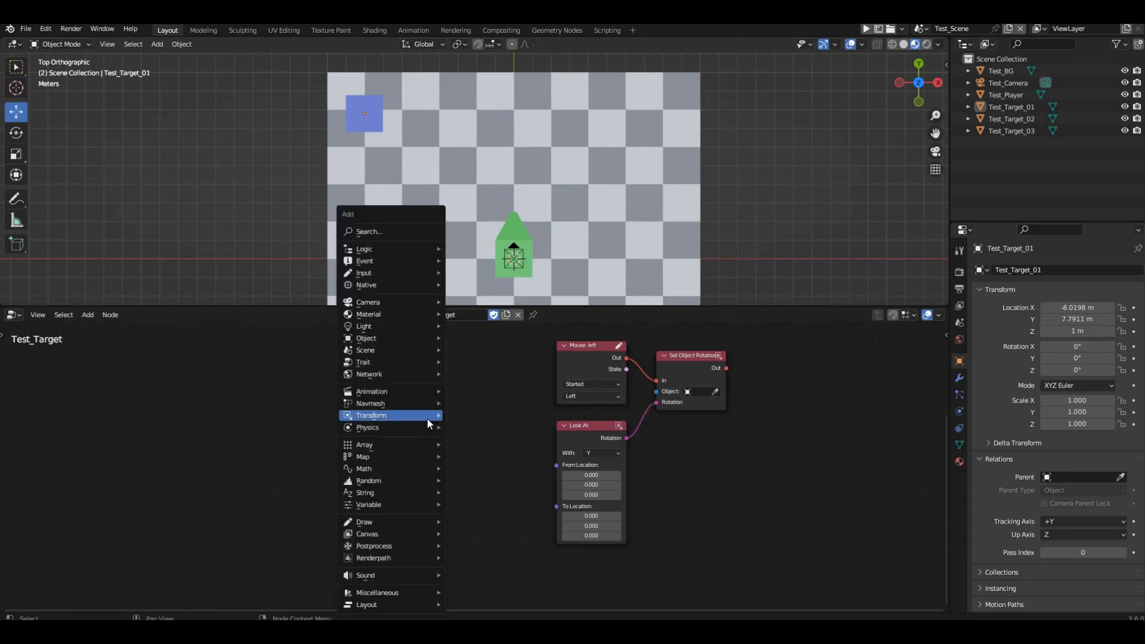
{"action": "mouse_move", "coordinate": [428, 415]}
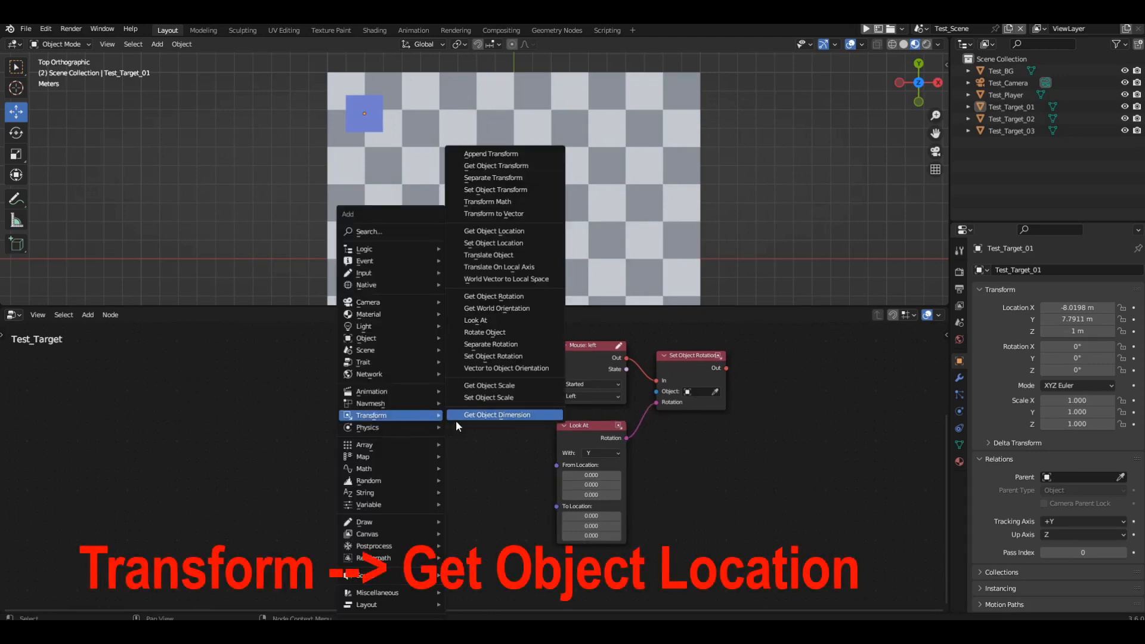
{"action": "left_click", "coordinate": [530, 231]}
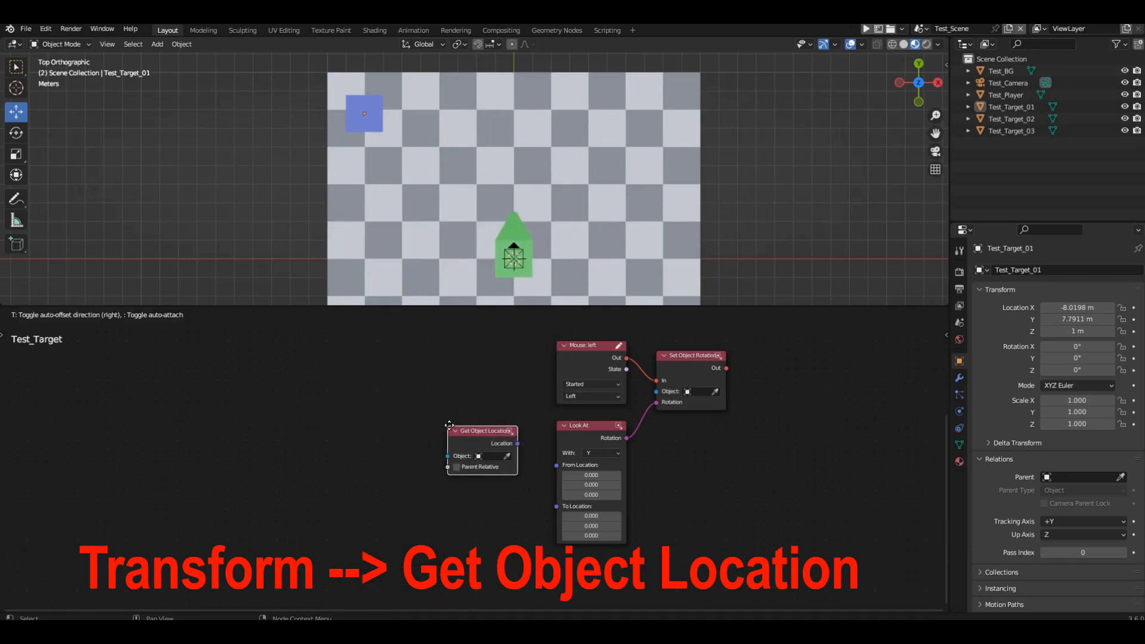
{"action": "left_click", "coordinate": [450, 426]}
{"action": "scroll", "coordinate": [532, 446], "scroll_direction": "up", "scroll_amount": 3}
{"action": "left_click_drag", "start_coordinate": [506, 415], "coordinate": [567, 471]}
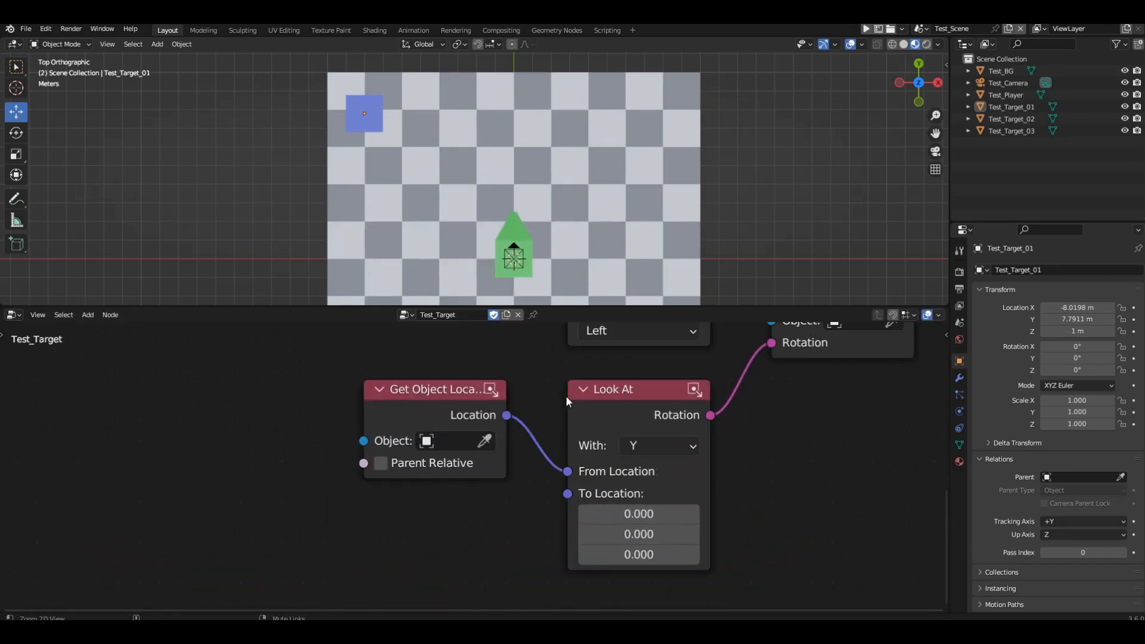
Step: Add a Get Cursor Location node below and to the left of the Get Object Location node
{"action": "scroll", "coordinate": [566, 401], "scroll_direction": "down", "scroll_amount": 2}
{"action": "key", "text": "shift+a"}
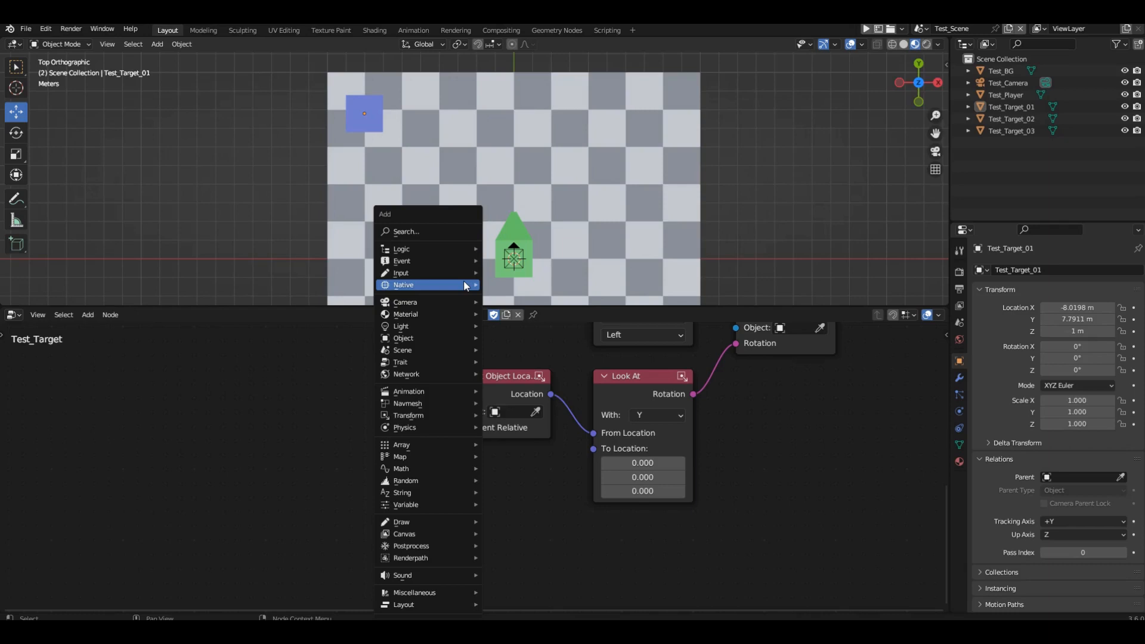
{"action": "mouse_move", "coordinate": [466, 273]}
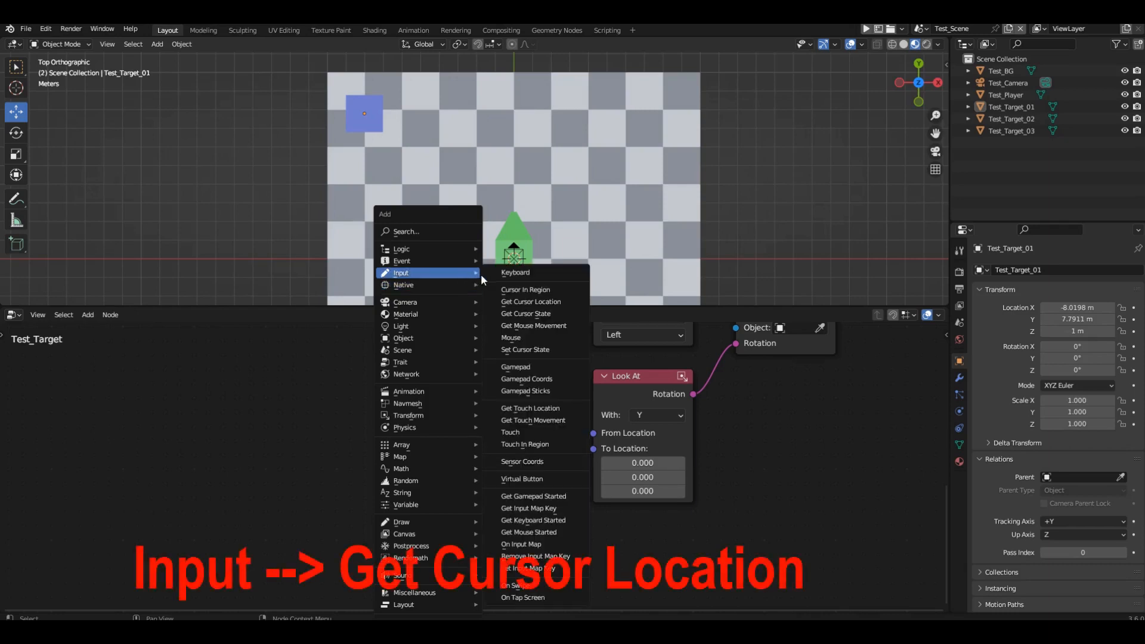
{"action": "left_click", "coordinate": [548, 302]}
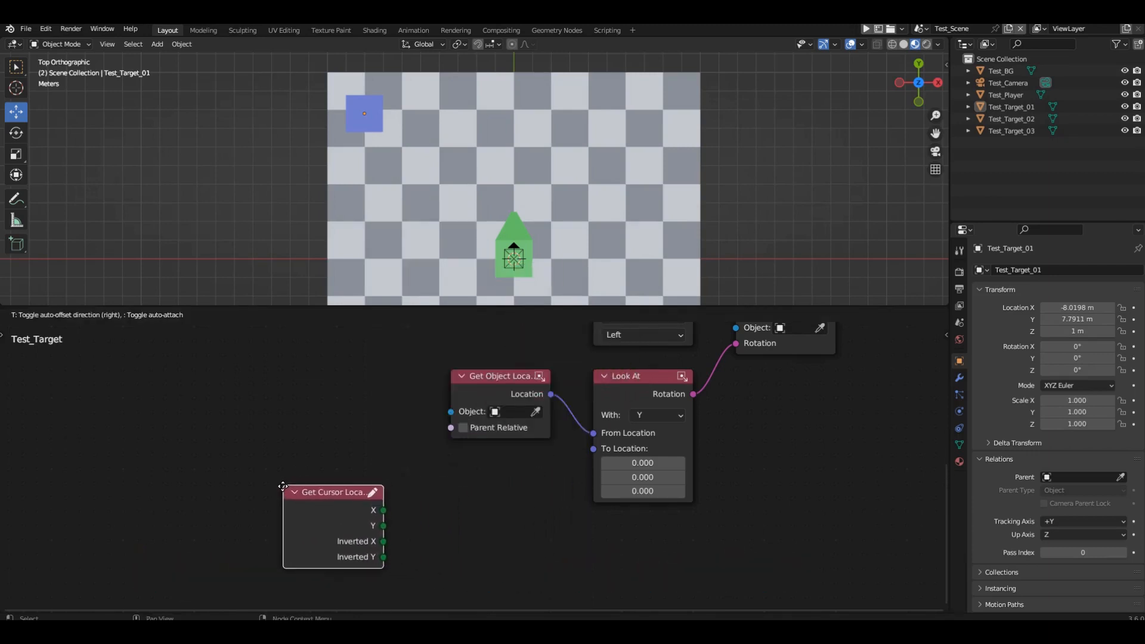
{"action": "left_click", "coordinate": [291, 491]}
{"action": "middle_click_drag", "start_coordinate": [538, 464], "coordinate": [513, 455]}
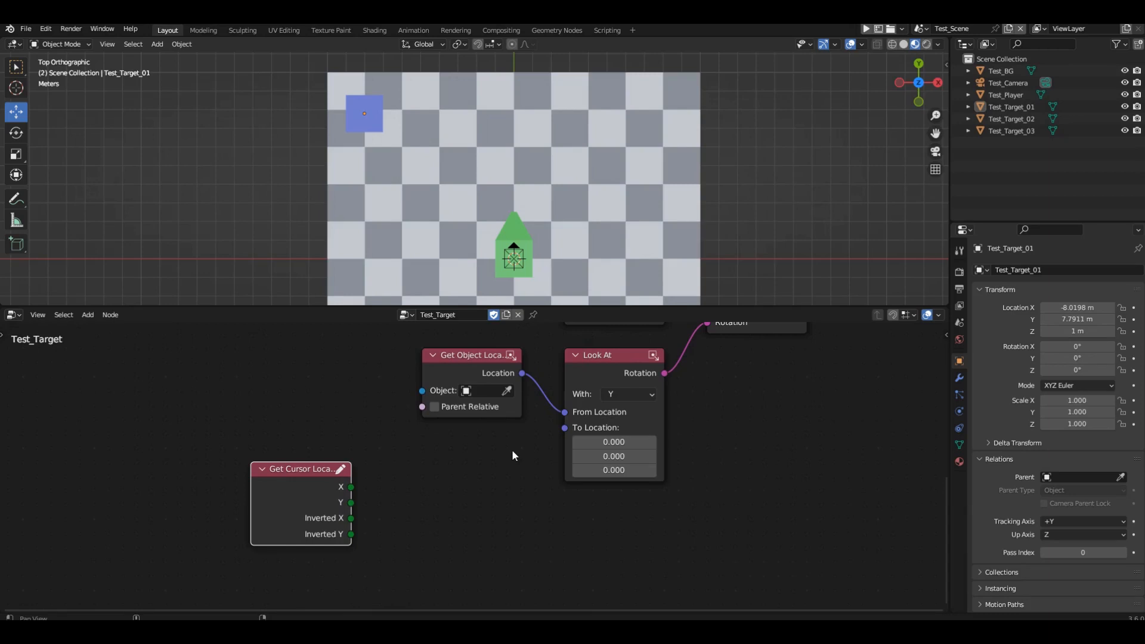
Step: Add a Vector node fed by the Get Cursor Location node's X and Y, with its output linked to Look At's To Location
{"action": "key", "text": "shift+a"}
{"action": "mouse_move", "coordinate": [435, 504]}
{"action": "left_click", "coordinate": [477, 503]}
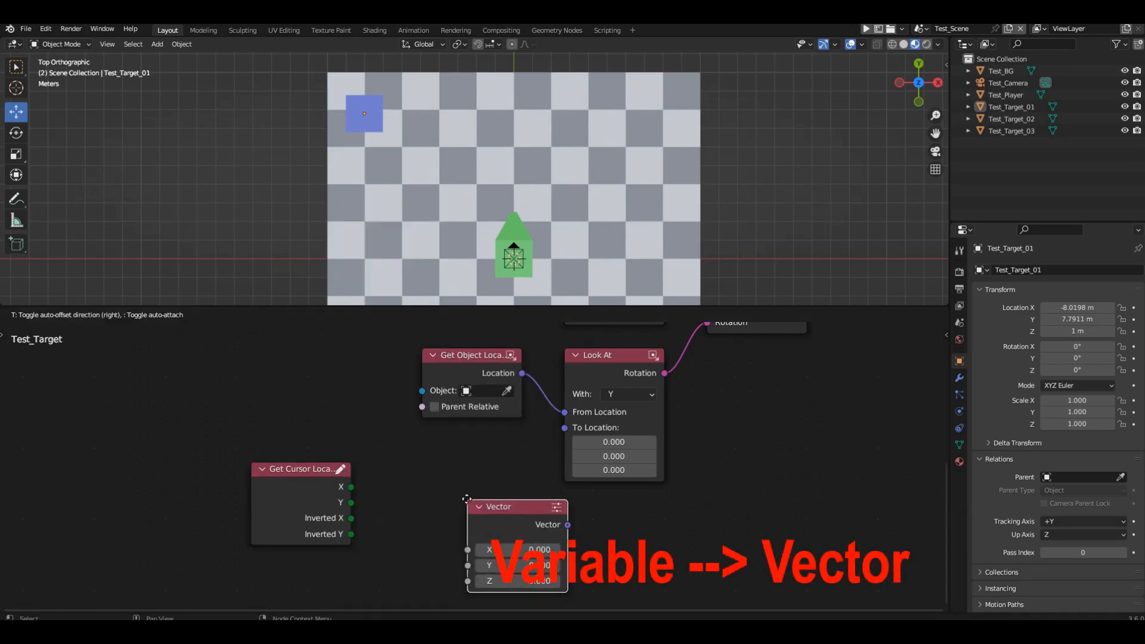
{"action": "left_click", "coordinate": [524, 471]}
{"action": "left_click_drag", "start_coordinate": [522, 473], "coordinate": [564, 427]}
{"action": "left_click_drag", "start_coordinate": [351, 487], "coordinate": [422, 513]}
{"action": "left_click_drag", "start_coordinate": [337, 477], "coordinate": [366, 463]}
Step: Check Test_Player's location values and set the Vector node's Z to 1
{"action": "left_click", "coordinate": [515, 232]}
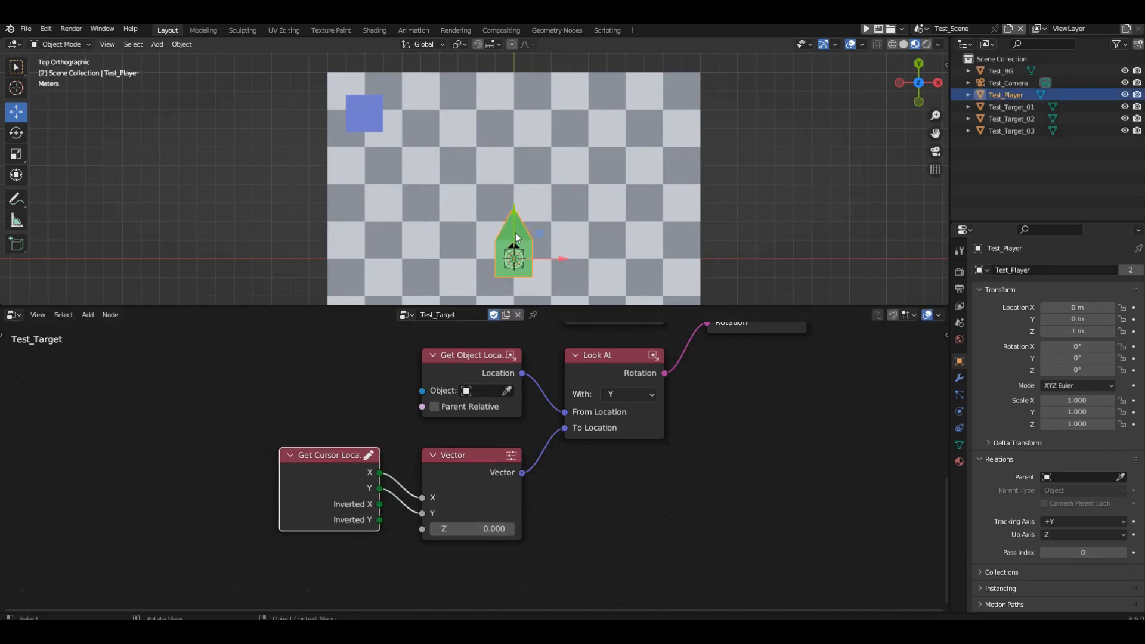
{"action": "key", "text": "n"}
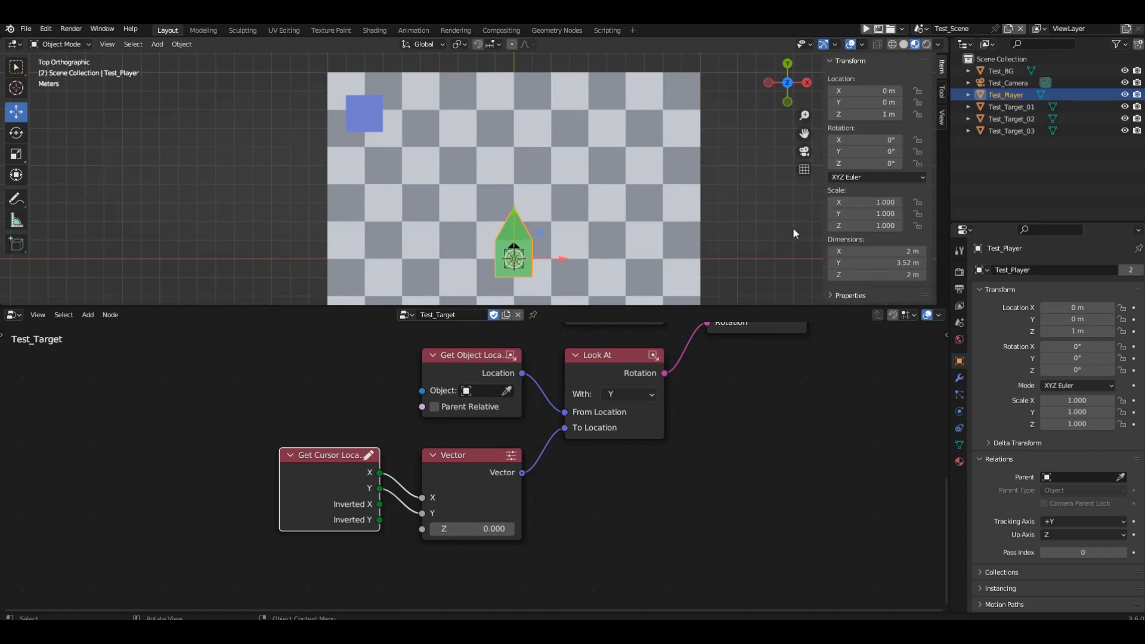
{"action": "left_click", "coordinate": [869, 117]}
{"action": "key", "text": "Escape"}
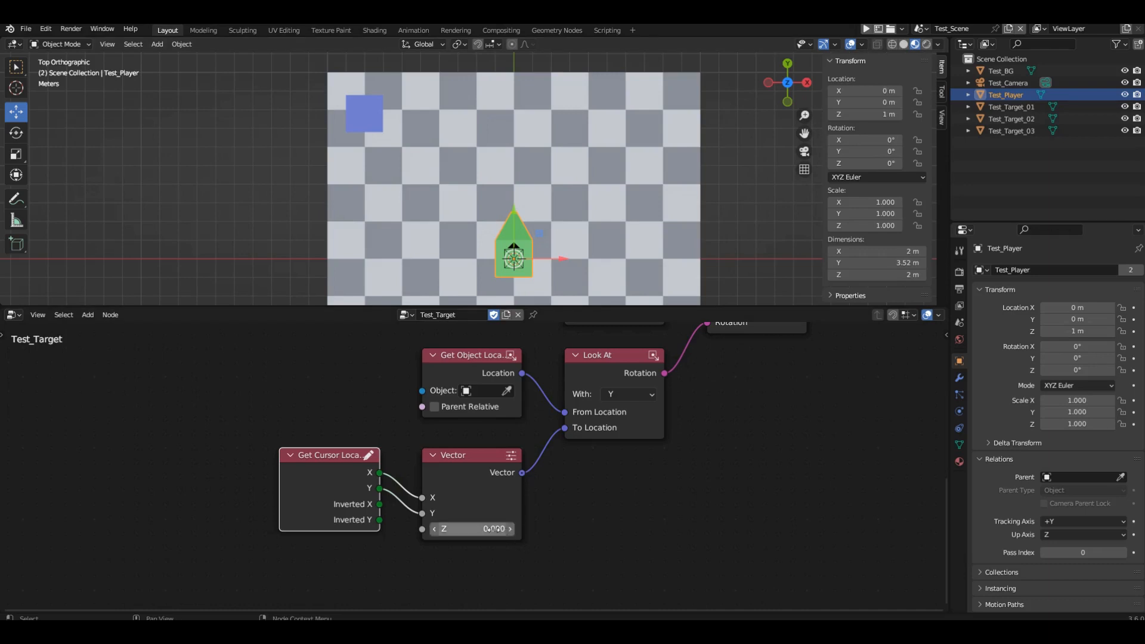
{"action": "left_click", "coordinate": [488, 528]}
{"action": "type", "text": "1"}
{"action": "key", "text": "Return"}
Step: Run the game to test the player's rotation toward the cursor, and close it
{"action": "left_click", "coordinate": [550, 187]}
{"action": "key", "text": "p"}
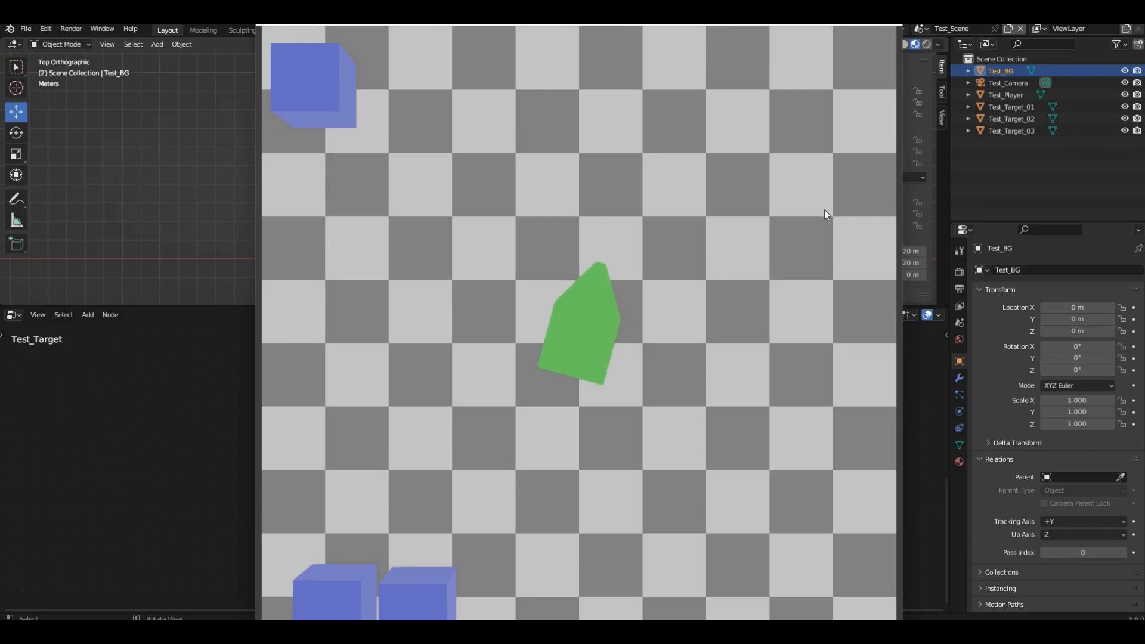
{"action": "key", "text": "Escape"}
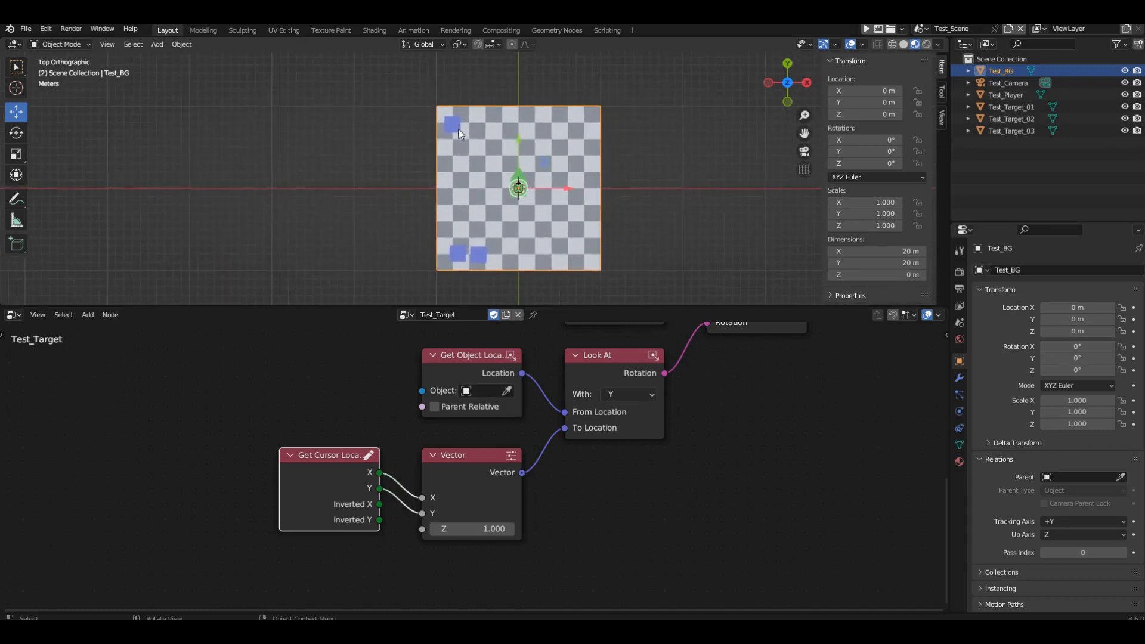
Step: Move Test_Target_01 to the checkerboard's upper-right corner at X 10 m, Y 10 m
{"action": "left_click", "coordinate": [459, 127]}
{"action": "scroll", "coordinate": [500, 185], "scroll_direction": "up", "scroll_amount": 5}
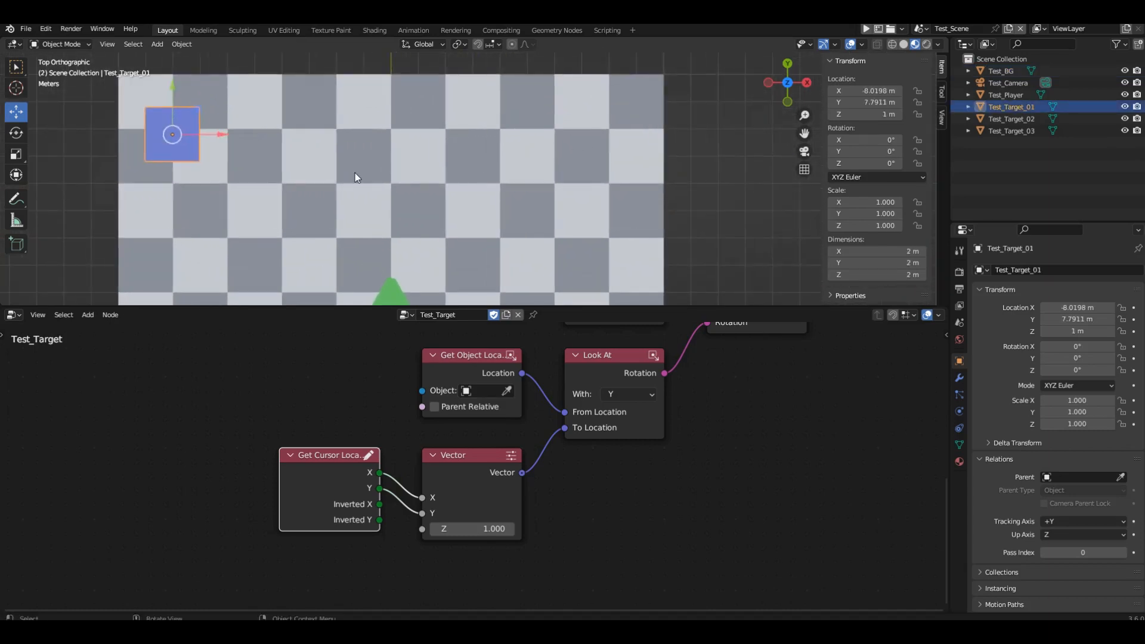
{"action": "key", "text": "g"}
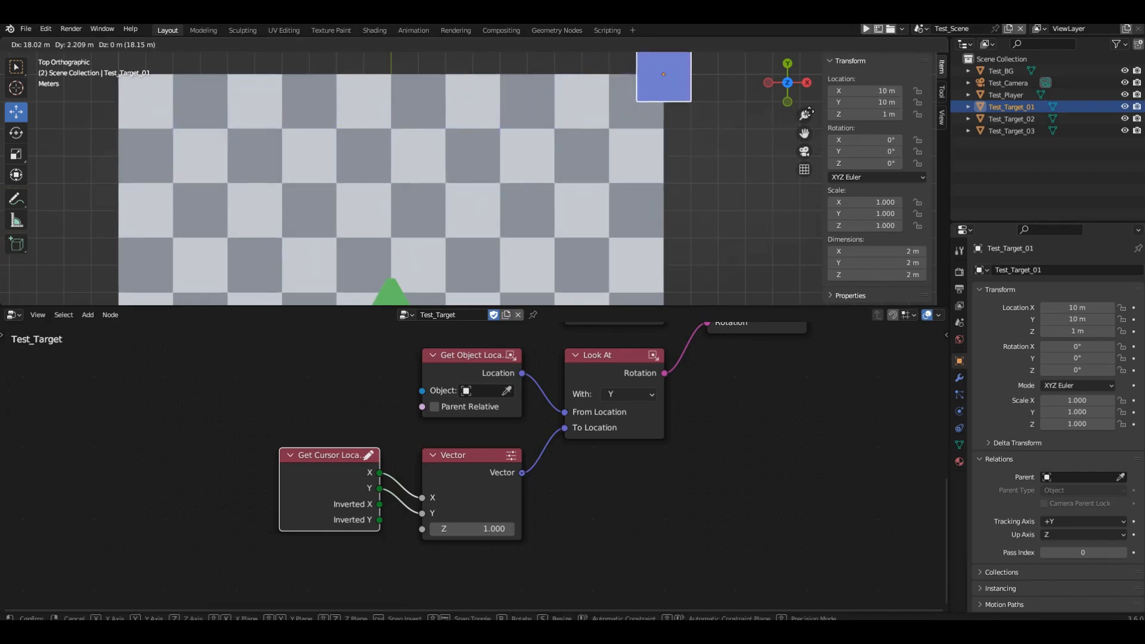
{"action": "left_click", "coordinate": [691, 123]}
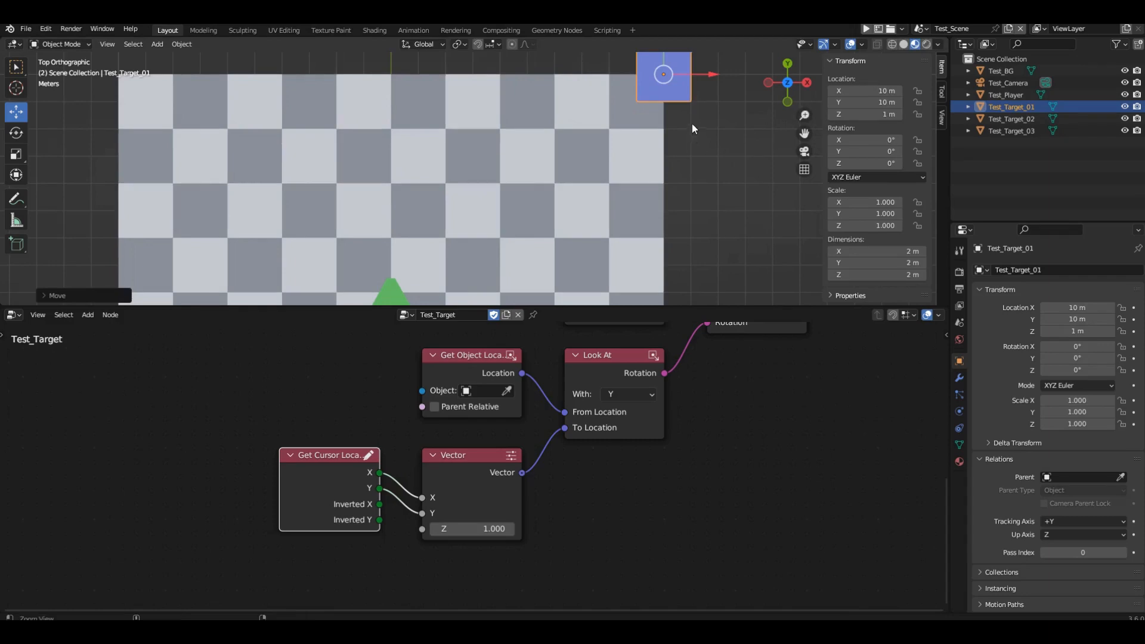
{"action": "scroll", "coordinate": [692, 123], "scroll_direction": "down", "scroll_amount": 4}
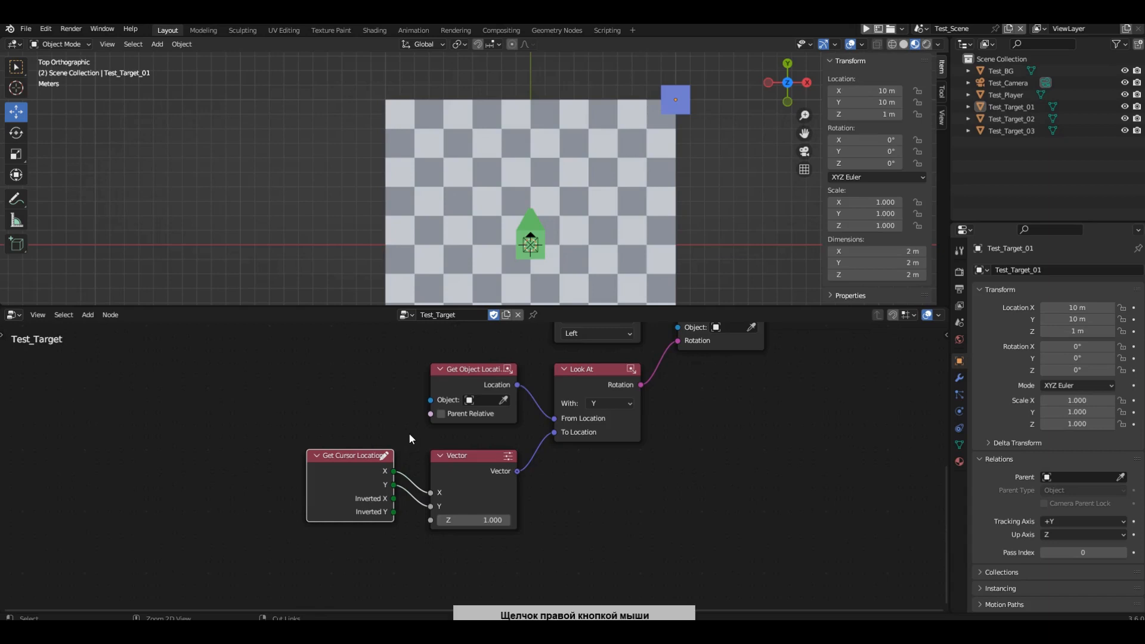
Step: Cut the links from Get Cursor Location to the Vector node and set the vector's X and Y to 10
{"action": "right_click_drag", "start_coordinate": [409, 432], "coordinate": [421, 516], "text": "ctrl"}
{"action": "scroll", "coordinate": [477, 509], "scroll_direction": "up", "scroll_amount": 3}
{"action": "left_click", "coordinate": [471, 477]}
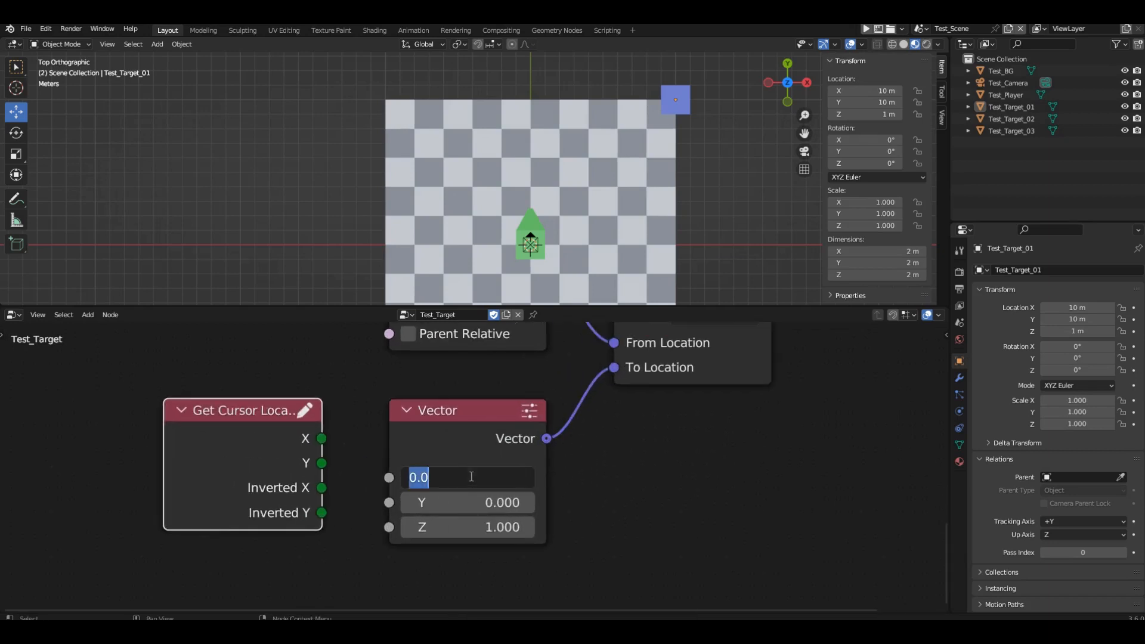
{"action": "type", "text": "10"}
{"action": "key", "text": "Tab"}
{"action": "type", "text": "10"}
{"action": "key", "text": "Tab"}
{"action": "key", "text": "Return"}
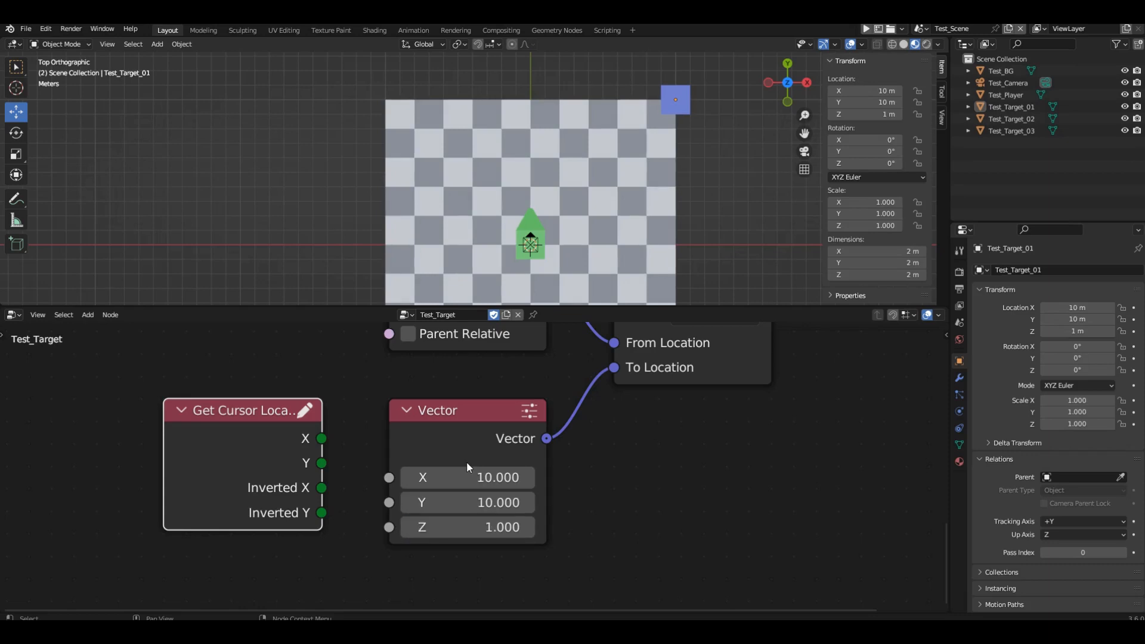
Step: Move Test_Target_01 back to the board's left side at X -8 m, Y 4 m
{"action": "left_click", "coordinate": [688, 108]}
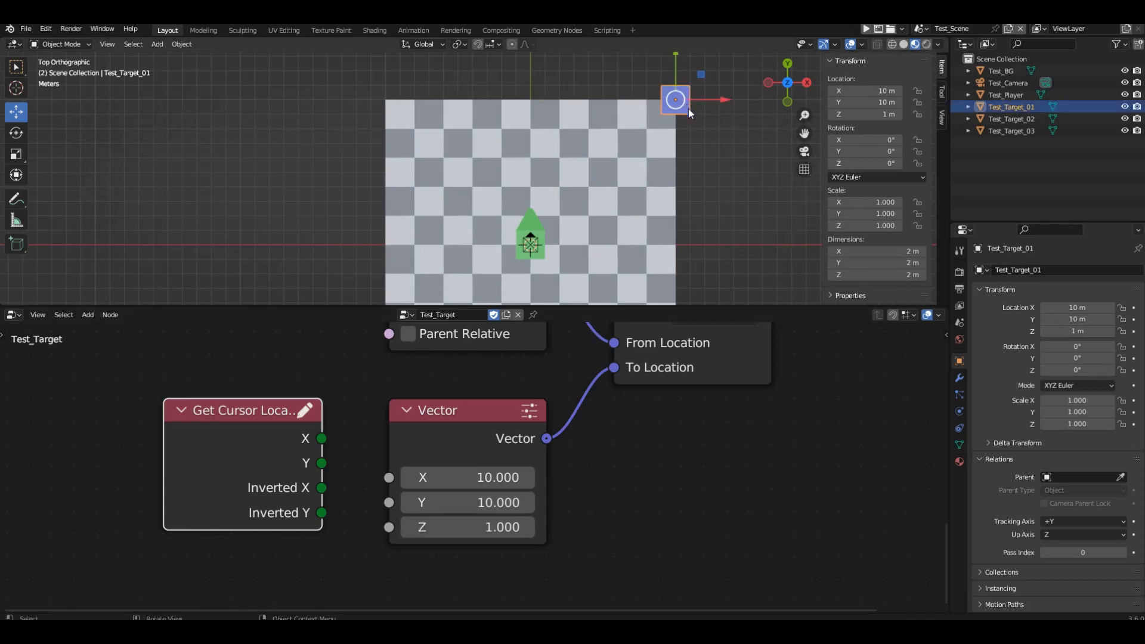
{"action": "key", "text": "g"}
{"action": "left_click", "coordinate": [420, 222]}
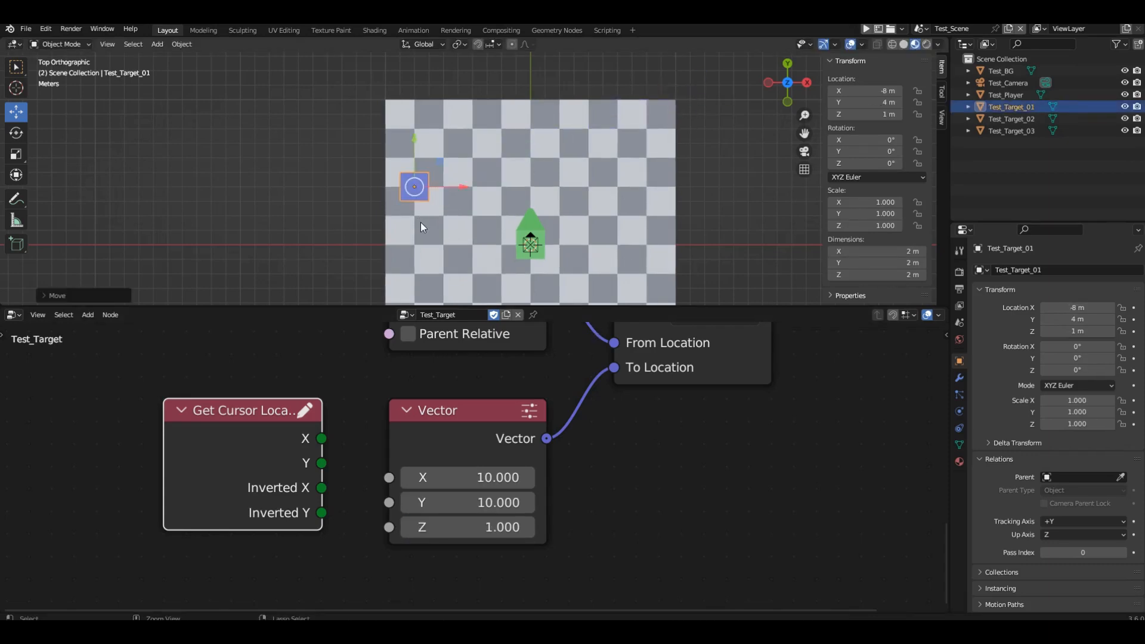
Step: Run the game, test the player's rotation toward the fixed vector with a left mouse input, and close it
{"action": "key", "text": "F5"}
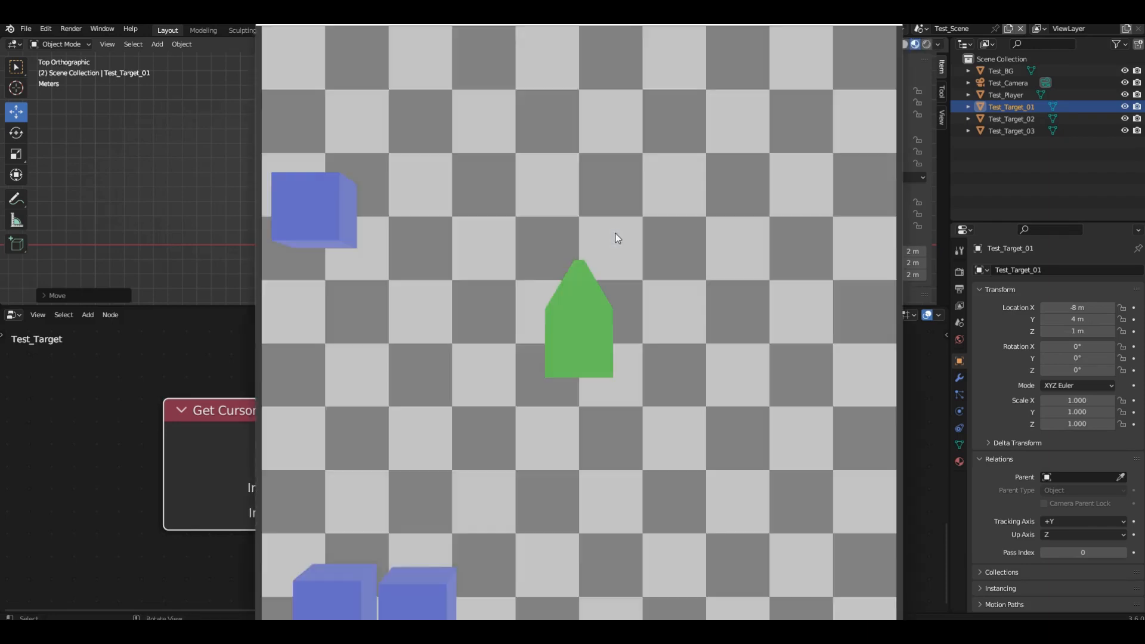
{"action": "left_click", "coordinate": [693, 319]}
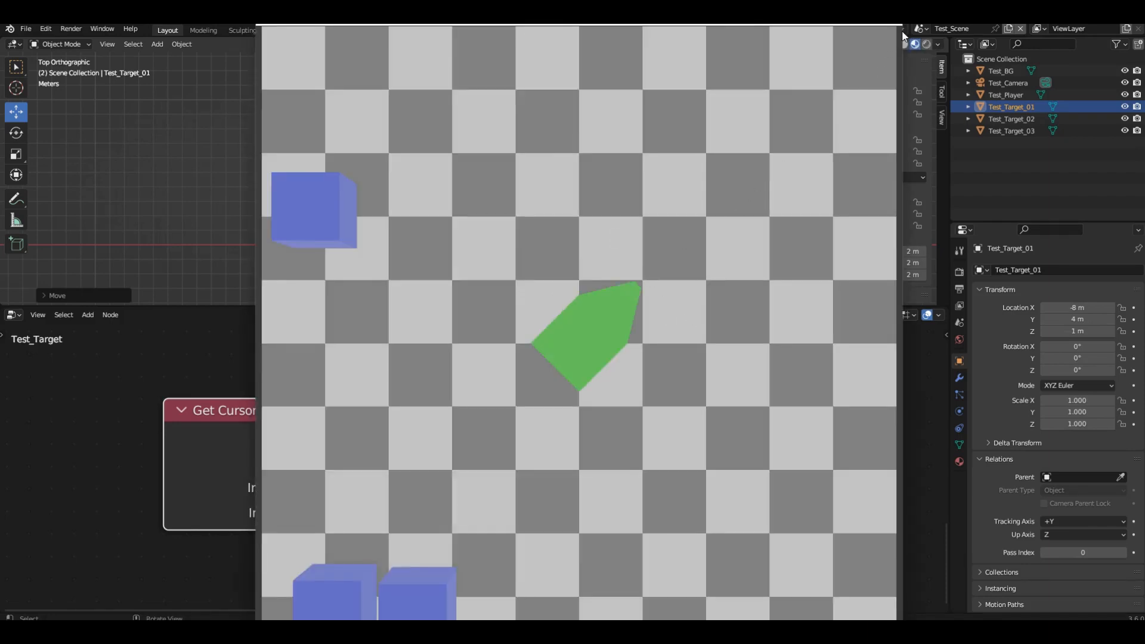
{"action": "key", "text": "Escape"}
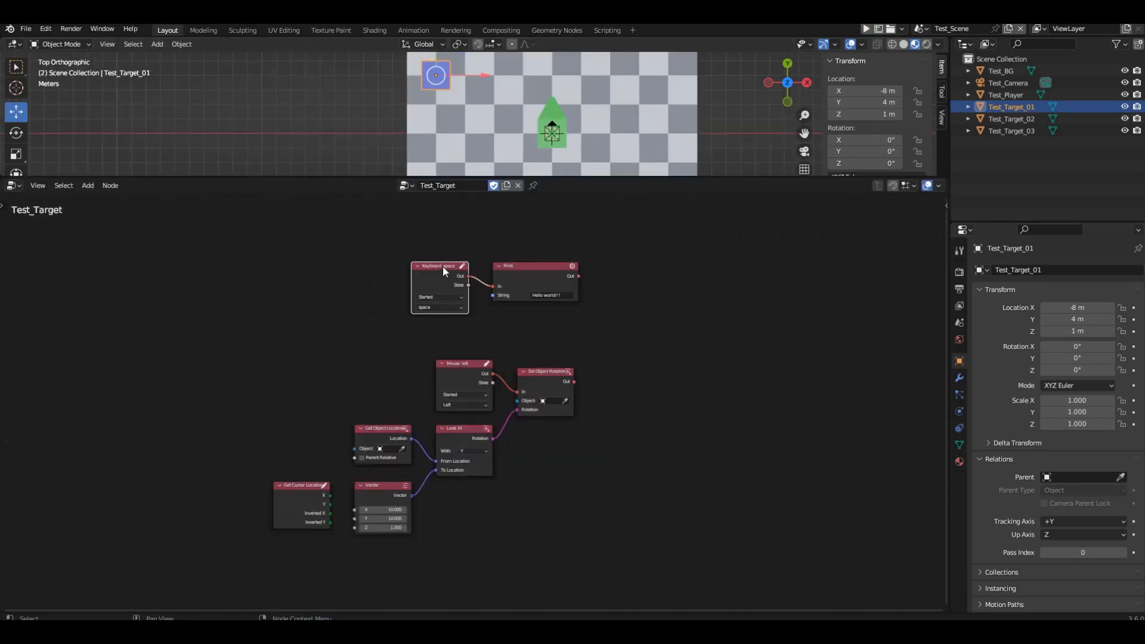
Step: Replace the Keyboard node with a duplicate of the left Mouse node and link its Out to the Print node's In
{"action": "scroll", "coordinate": [461, 241], "scroll_direction": "up", "scroll_amount": 4}
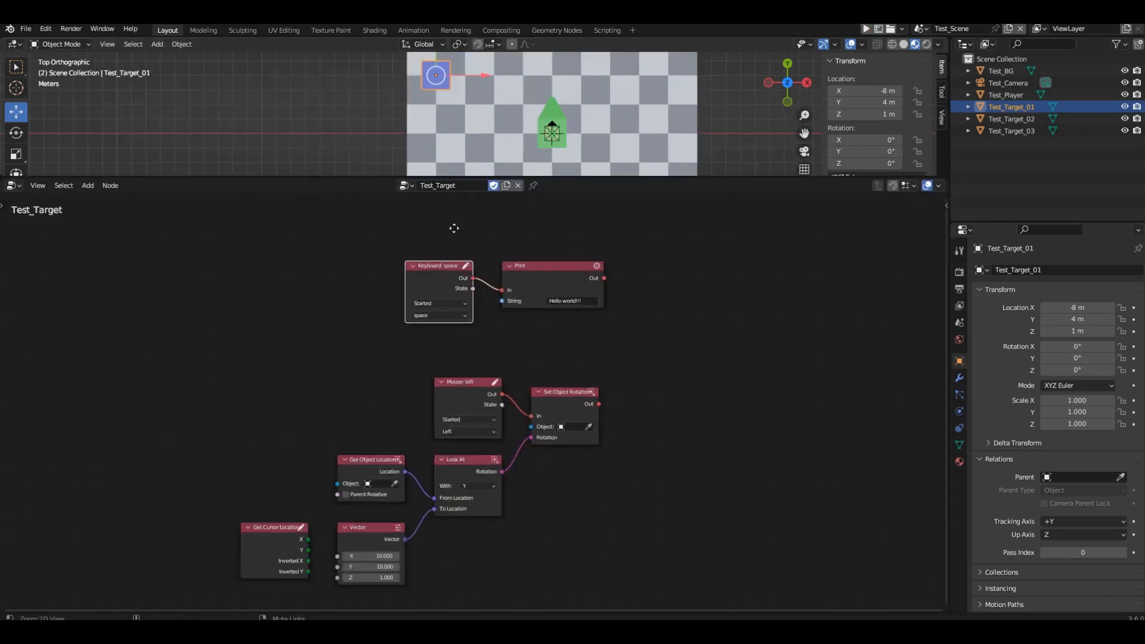
{"action": "key", "text": "x"}
{"action": "left_click", "coordinate": [481, 444]}
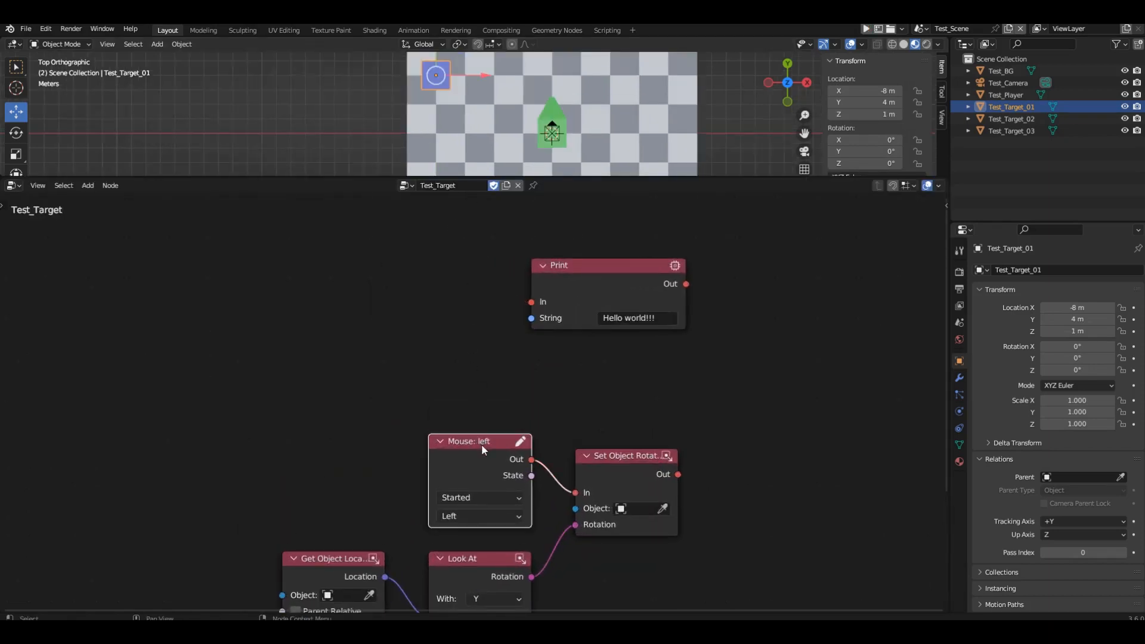
{"action": "key", "text": "shift+d"}
{"action": "left_click", "coordinate": [437, 273]}
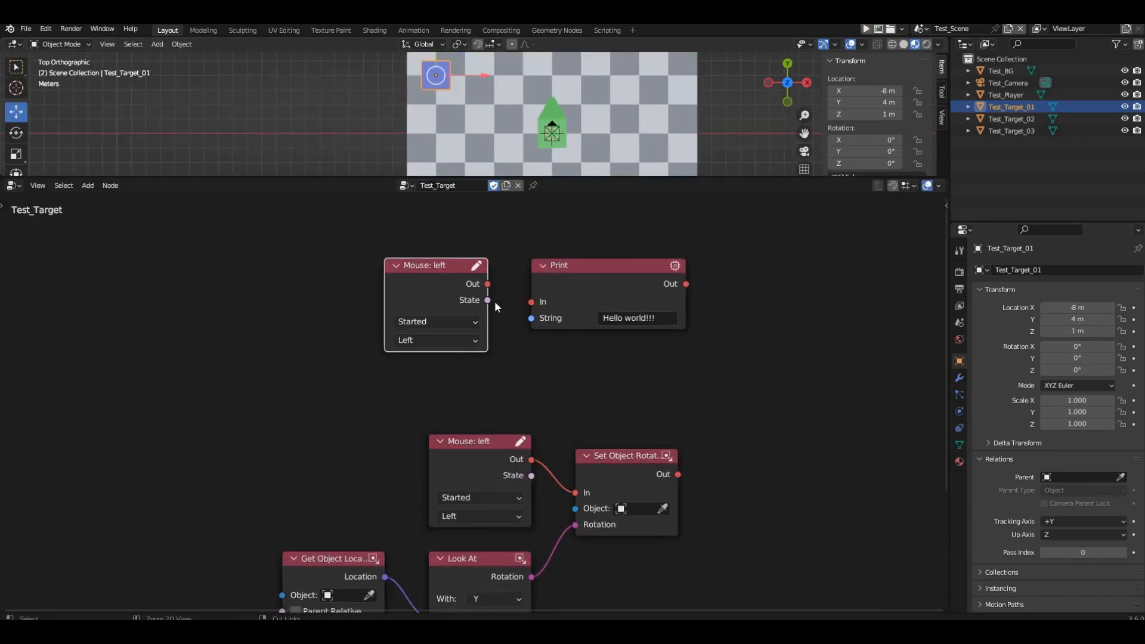
{"action": "left_click_drag", "start_coordinate": [488, 284], "coordinate": [532, 302]}
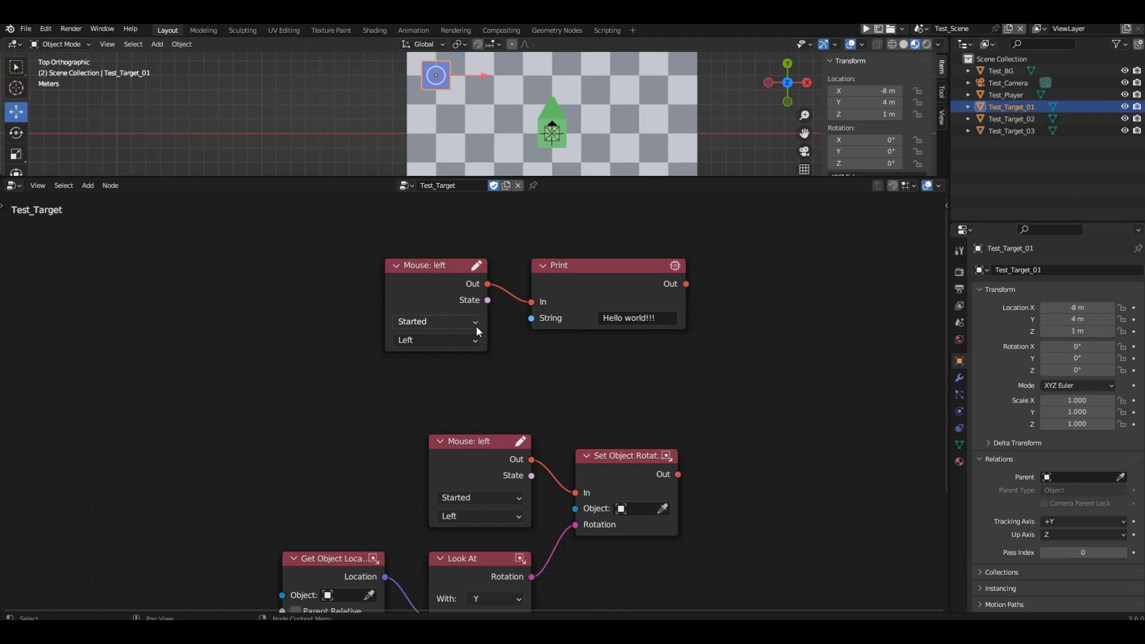
{"action": "middle_click_drag", "start_coordinate": [476, 326], "coordinate": [602, 197]}
{"action": "scroll", "coordinate": [384, 483], "scroll_direction": "up", "scroll_amount": 8}
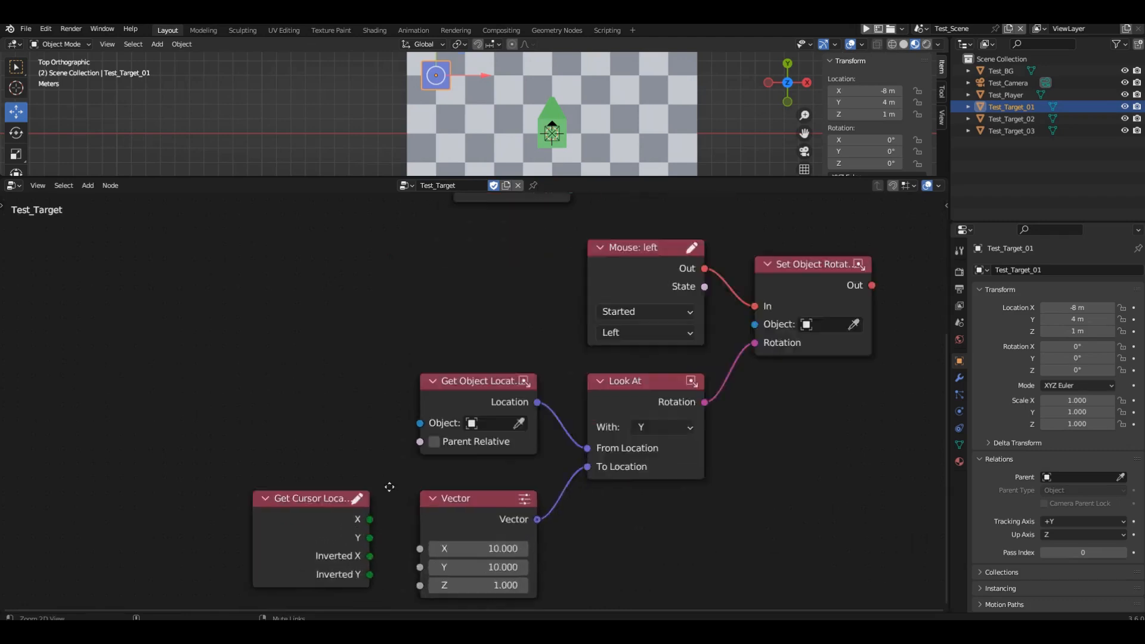
{"action": "left_click_drag", "start_coordinate": [378, 472], "coordinate": [459, 519]}
{"action": "left_click_drag", "start_coordinate": [376, 501], "coordinate": [459, 550]}
{"action": "scroll", "coordinate": [453, 394], "scroll_direction": "down", "scroll_amount": 5}
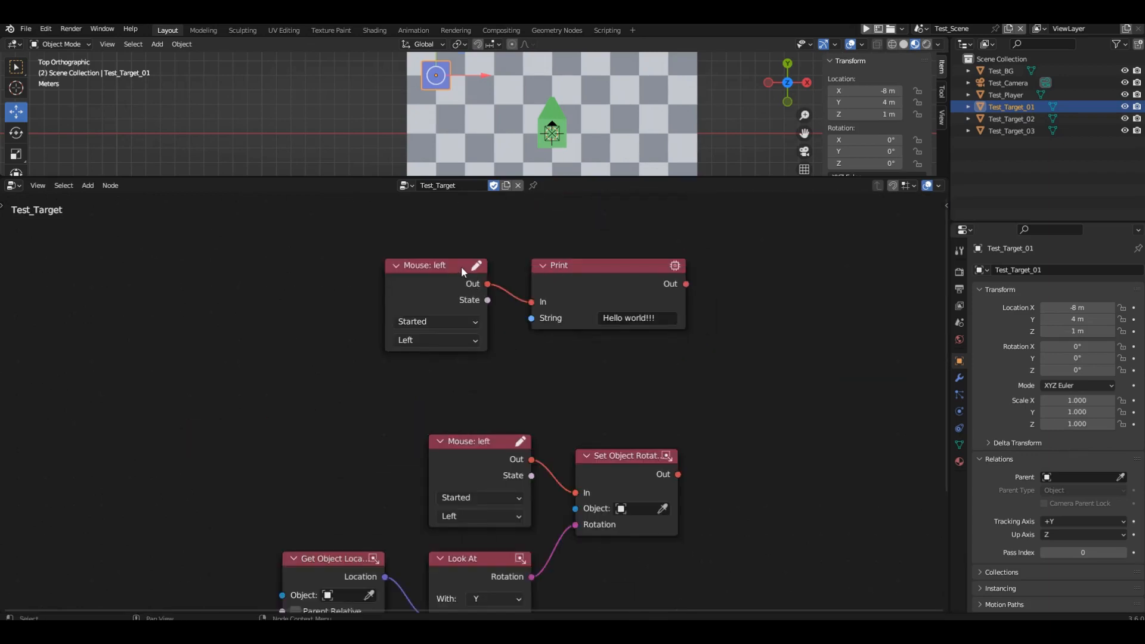
Step: Duplicate the Get Cursor Location node below the upper Mouse node, moved away from Print, and link its X to Print's String
{"action": "left_click_drag", "start_coordinate": [460, 266], "coordinate": [386, 222]}
{"action": "left_click_drag", "start_coordinate": [424, 325], "coordinate": [429, 345], "text": "ctrl+alt"}
{"action": "middle_click_drag", "start_coordinate": [430, 345], "coordinate": [263, 559], "text": "ctrl"}
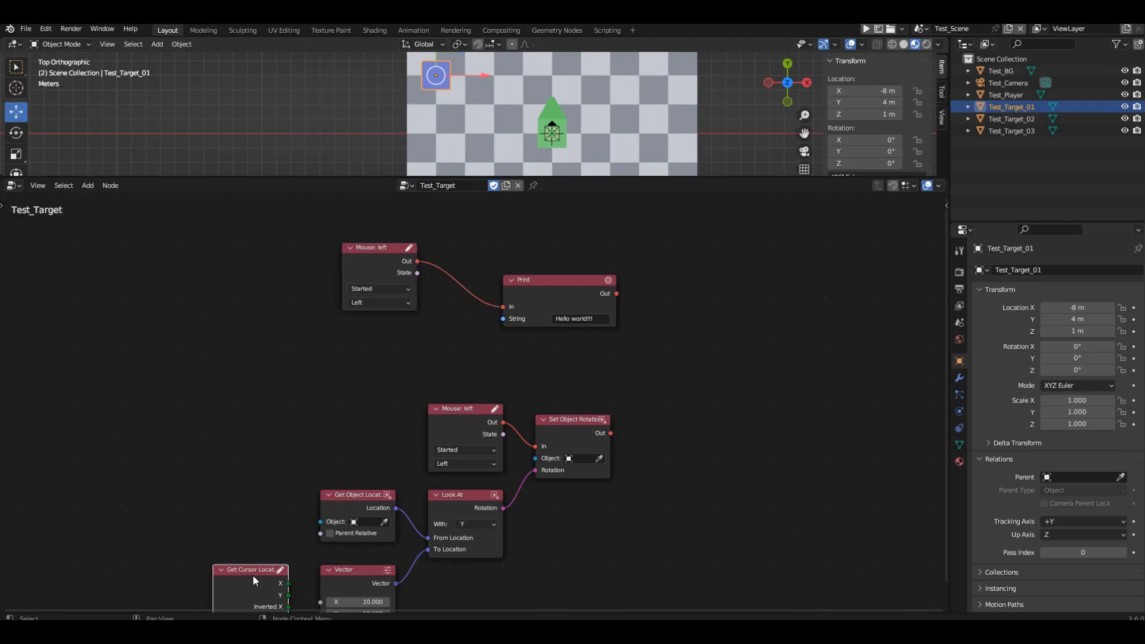
{"action": "key", "text": "shift+d"}
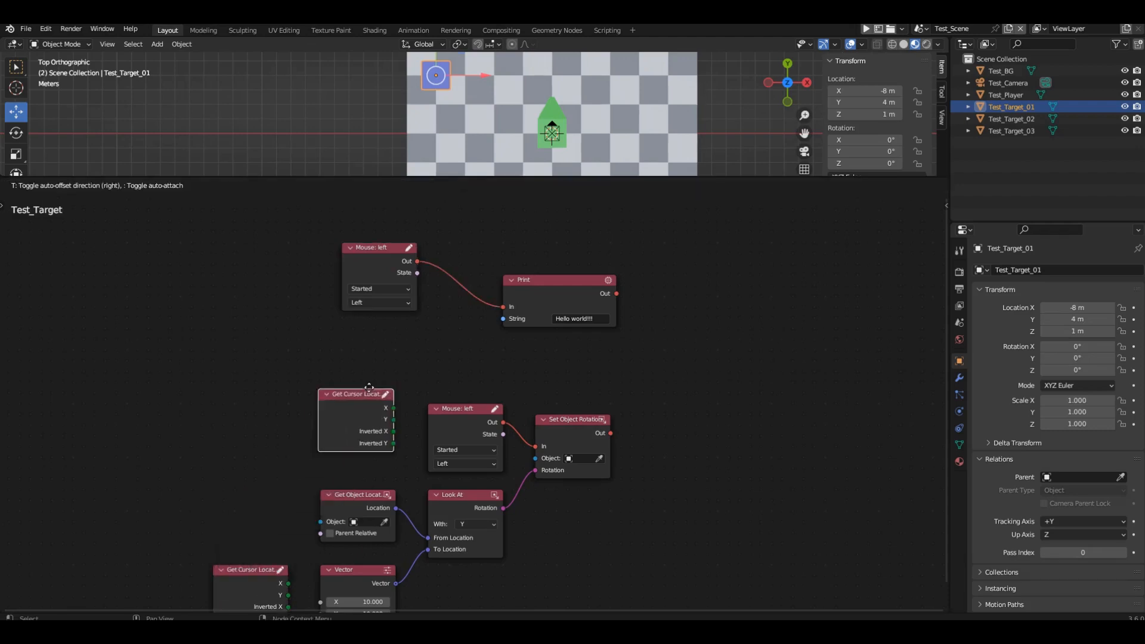
{"action": "left_click", "coordinate": [384, 336]}
{"action": "scroll", "coordinate": [456, 305], "scroll_direction": "up", "scroll_amount": 3}
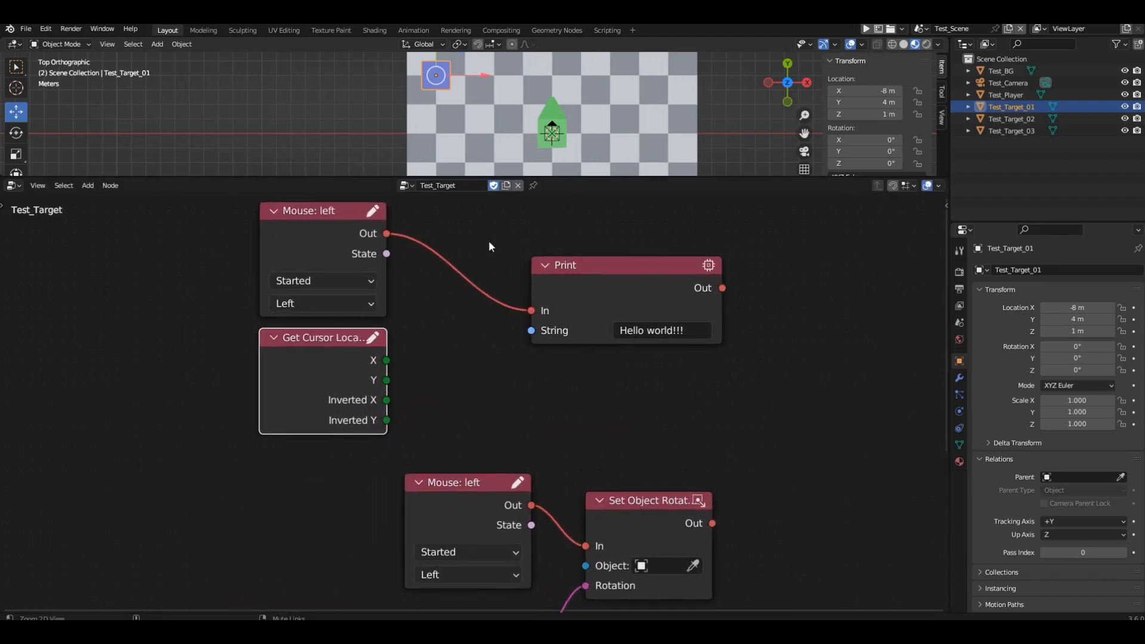
{"action": "left_click_drag", "start_coordinate": [386, 360], "coordinate": [531, 331]}
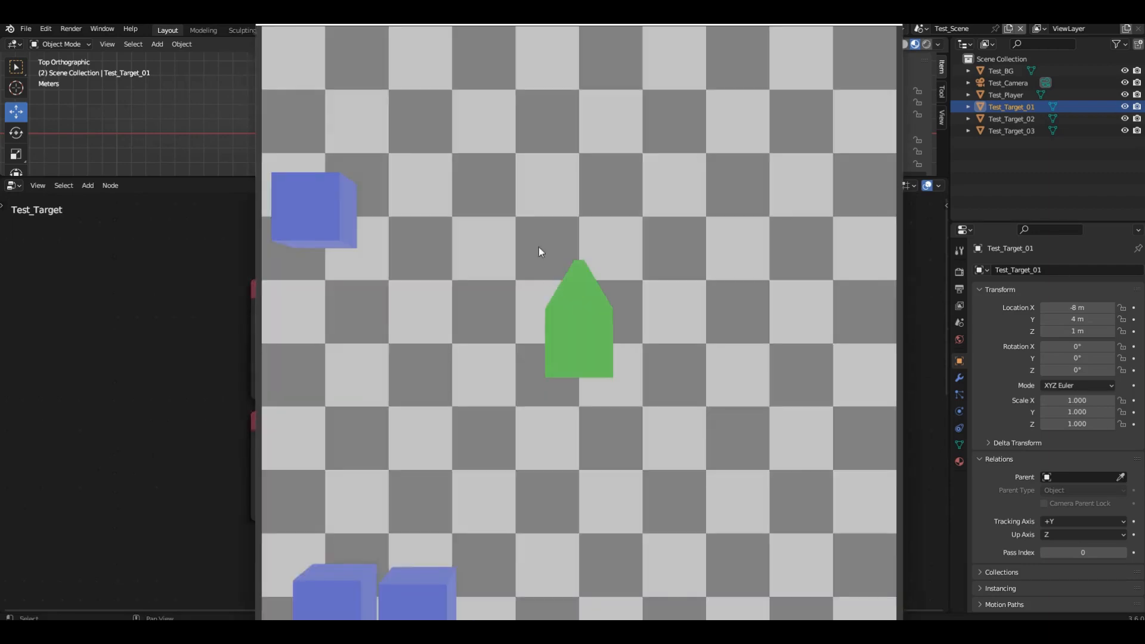
Step: Run the game and arrange its window beside a widened Blender system console
{"action": "left_click_drag", "start_coordinate": [566, 26], "coordinate": [732, 26]}
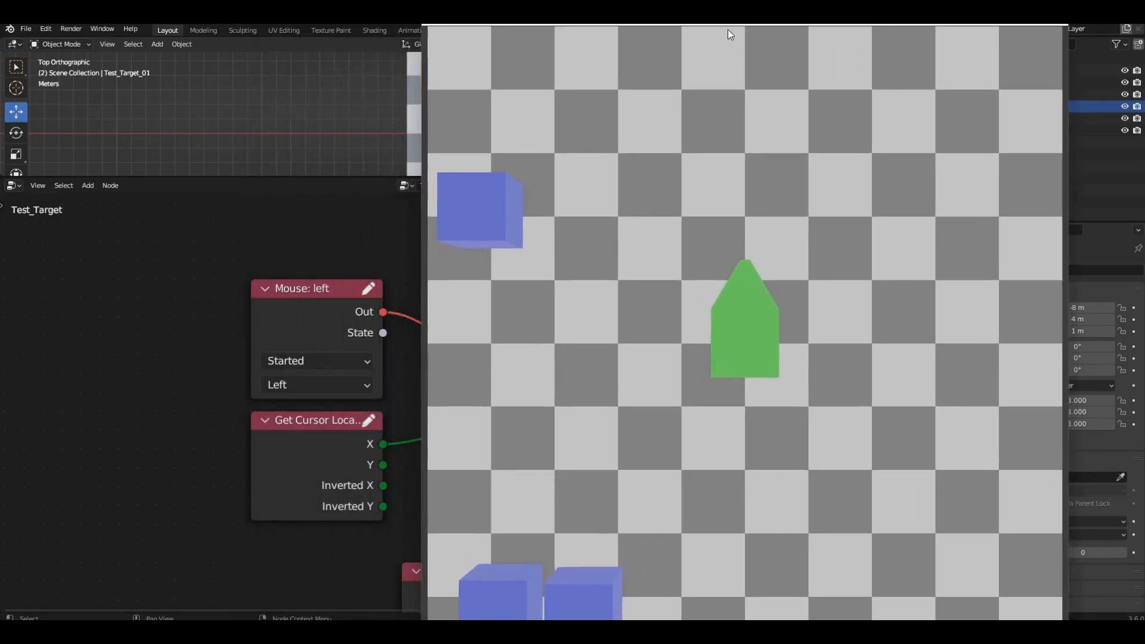
{"action": "mouse_move", "coordinate": [653, 632]}
{"action": "left_click", "coordinate": [716, 578]}
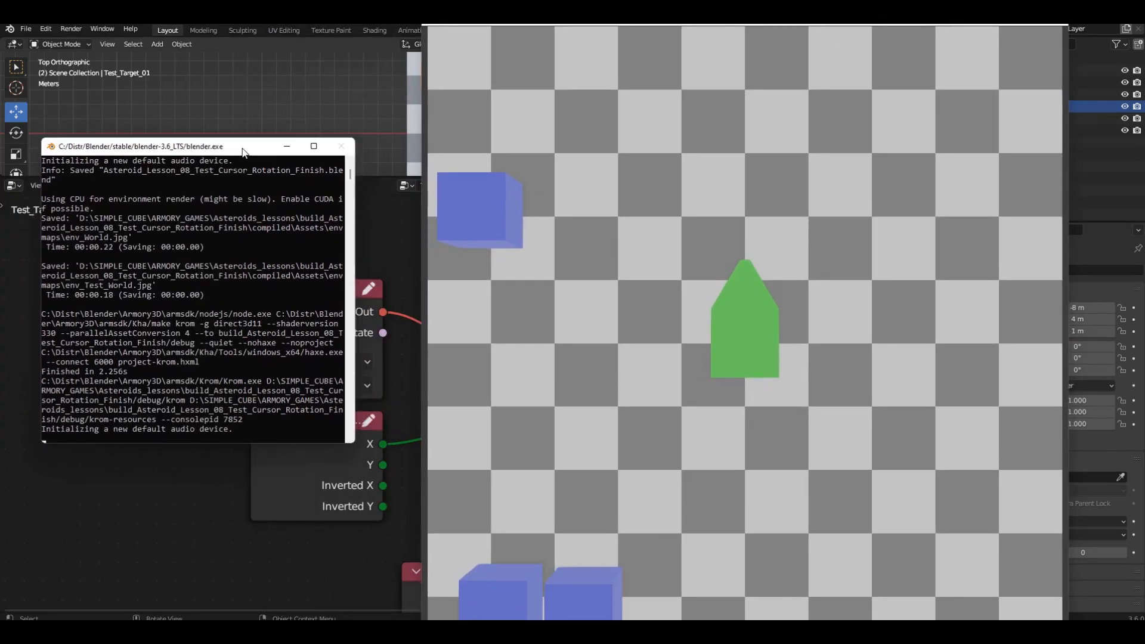
{"action": "left_click_drag", "start_coordinate": [328, 273], "coordinate": [410, 273]}
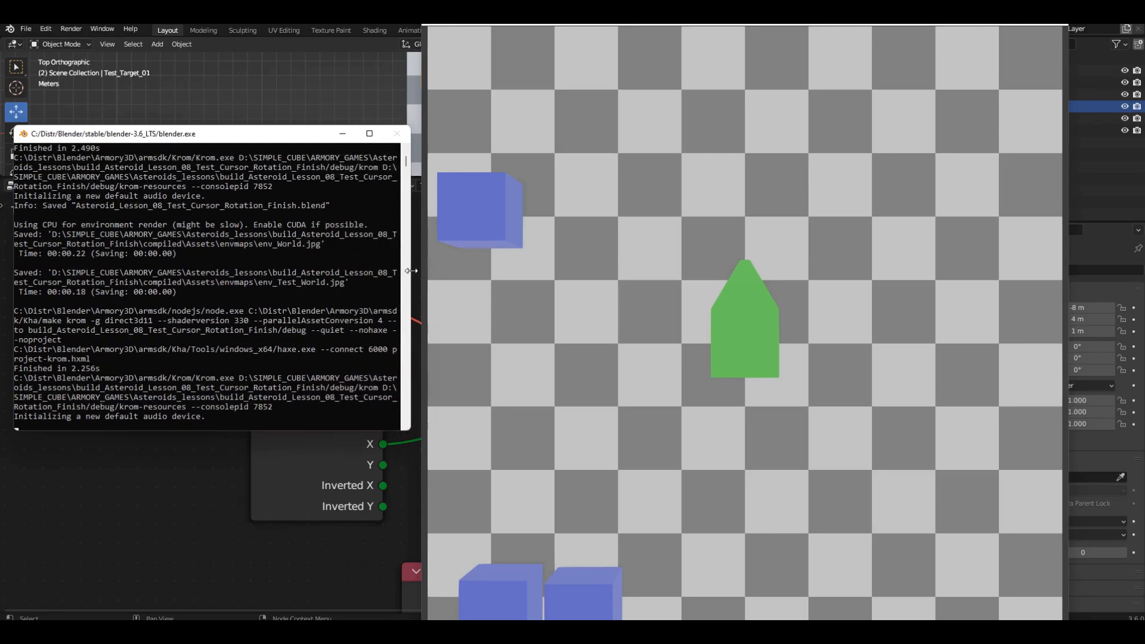
Step: Test left mouse input at many points across the game window, from its left edge rightward, to examine the printed cursor X values
{"action": "left_click", "coordinate": [594, 247]}
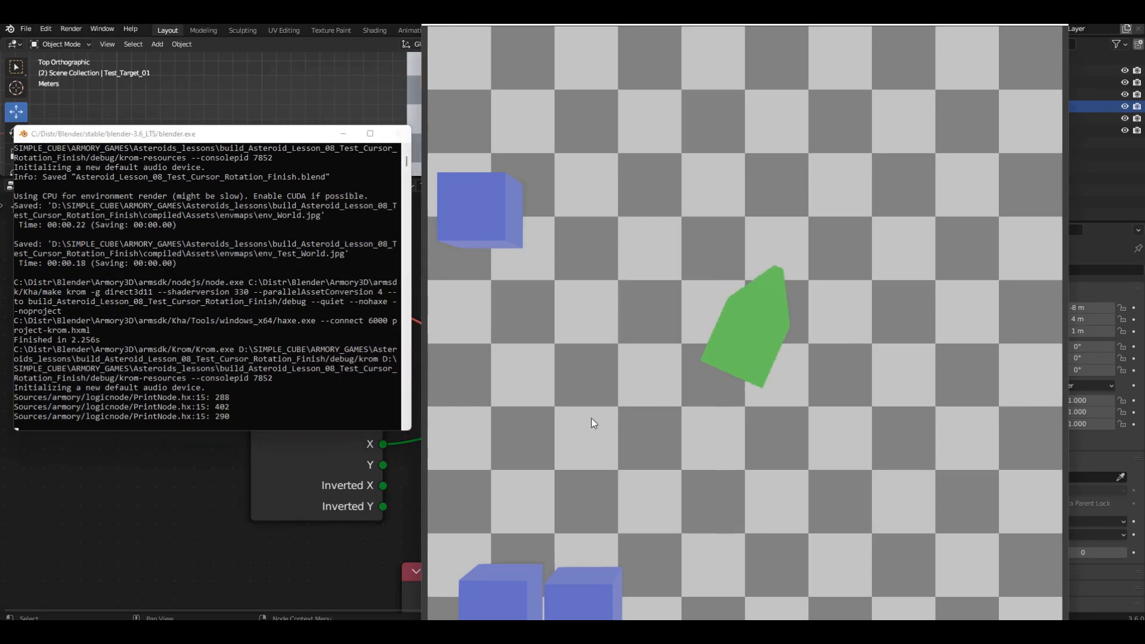
{"action": "left_click", "coordinate": [471, 433]}
{"action": "left_click", "coordinate": [429, 396]}
{"action": "left_click", "coordinate": [442, 395]}
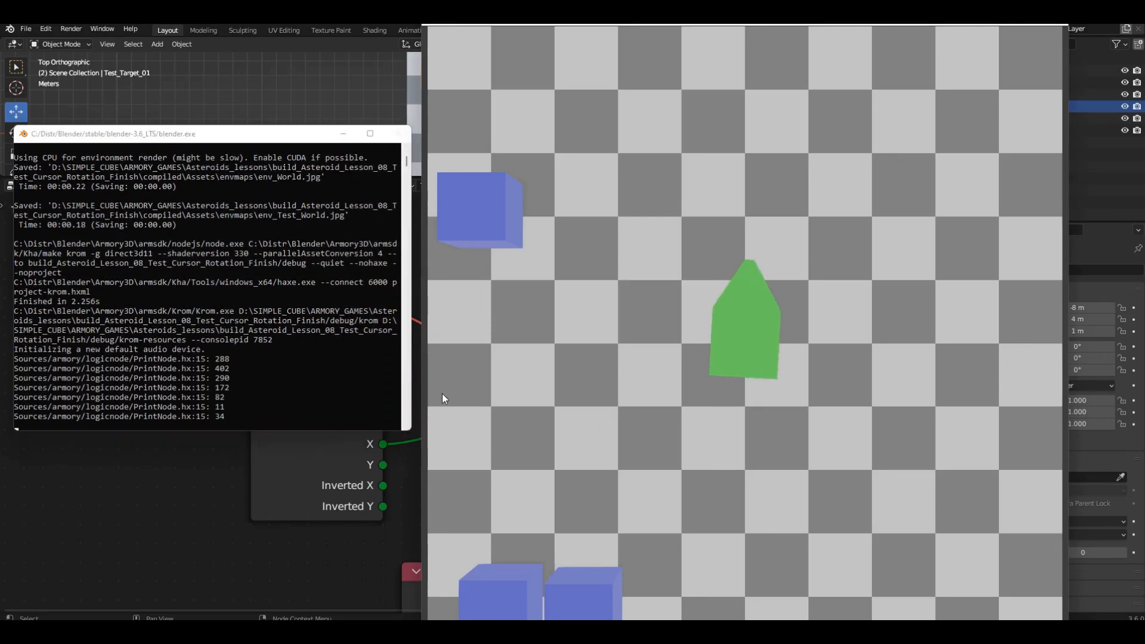
{"action": "left_click", "coordinate": [460, 393]}
{"action": "left_click", "coordinate": [467, 393]}
{"action": "left_click", "coordinate": [424, 390]}
{"action": "left_click", "coordinate": [428, 390]}
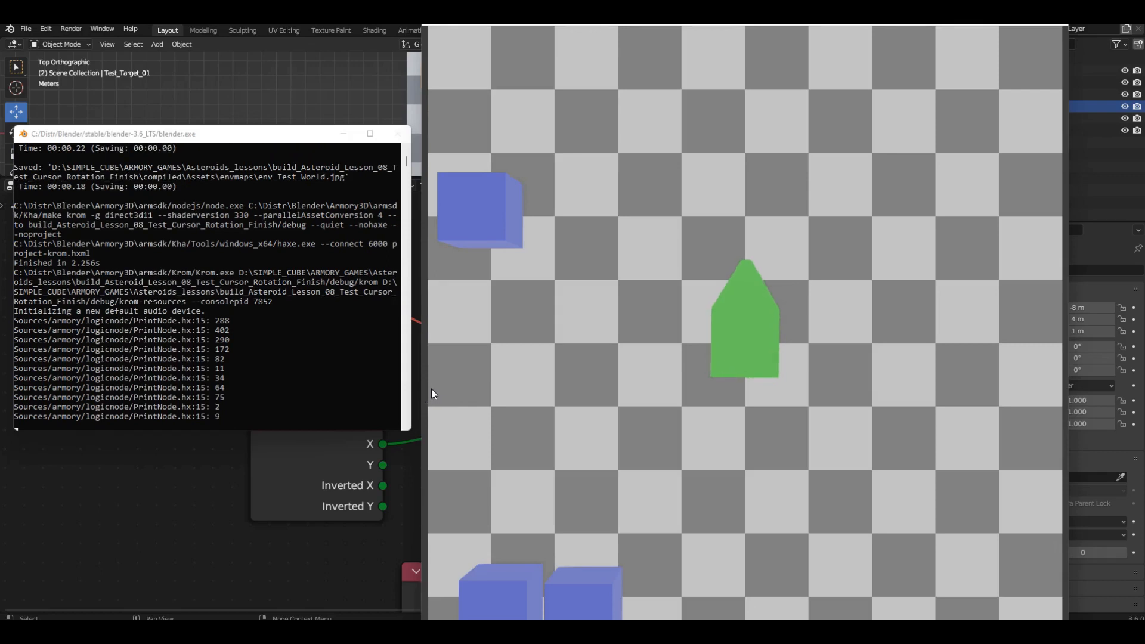
{"action": "left_click", "coordinate": [433, 389]}
{"action": "left_click", "coordinate": [437, 388]}
{"action": "left_click", "coordinate": [454, 390]}
{"action": "left_click", "coordinate": [468, 389]}
{"action": "left_click", "coordinate": [498, 387]}
{"action": "left_click", "coordinate": [515, 387]}
{"action": "left_click", "coordinate": [535, 389]}
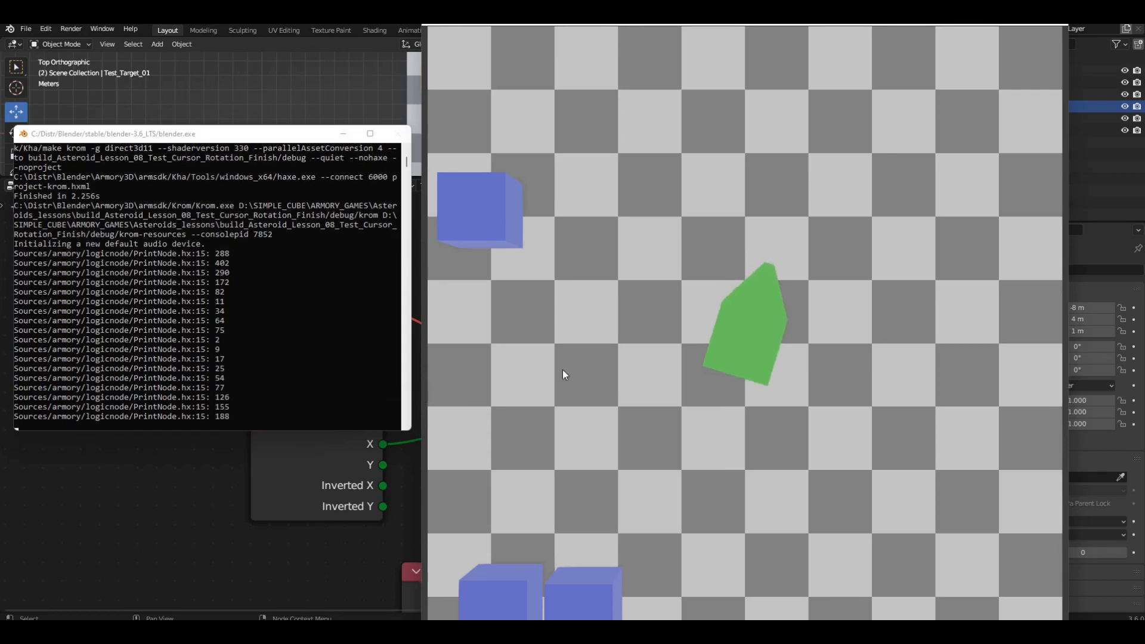
{"action": "left_click", "coordinate": [605, 372]}
{"action": "left_click", "coordinate": [663, 373]}
{"action": "left_click", "coordinate": [717, 368]}
{"action": "left_click", "coordinate": [772, 369]}
{"action": "left_click", "coordinate": [834, 372]}
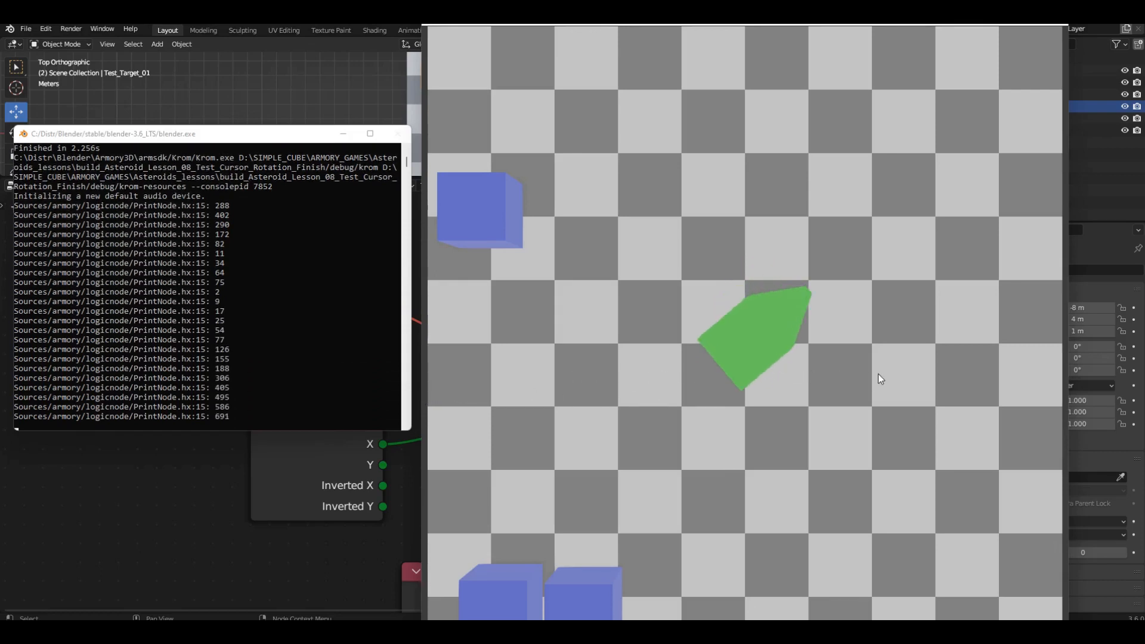
Step: Test left mouse input at successive points from the game window's middle to its far X edge to examine the printed X values
{"action": "left_click", "coordinate": [890, 376]}
{"action": "left_click", "coordinate": [936, 377]}
{"action": "left_click", "coordinate": [977, 382]}
{"action": "left_click", "coordinate": [1010, 381]}
{"action": "left_click", "coordinate": [1036, 382]}
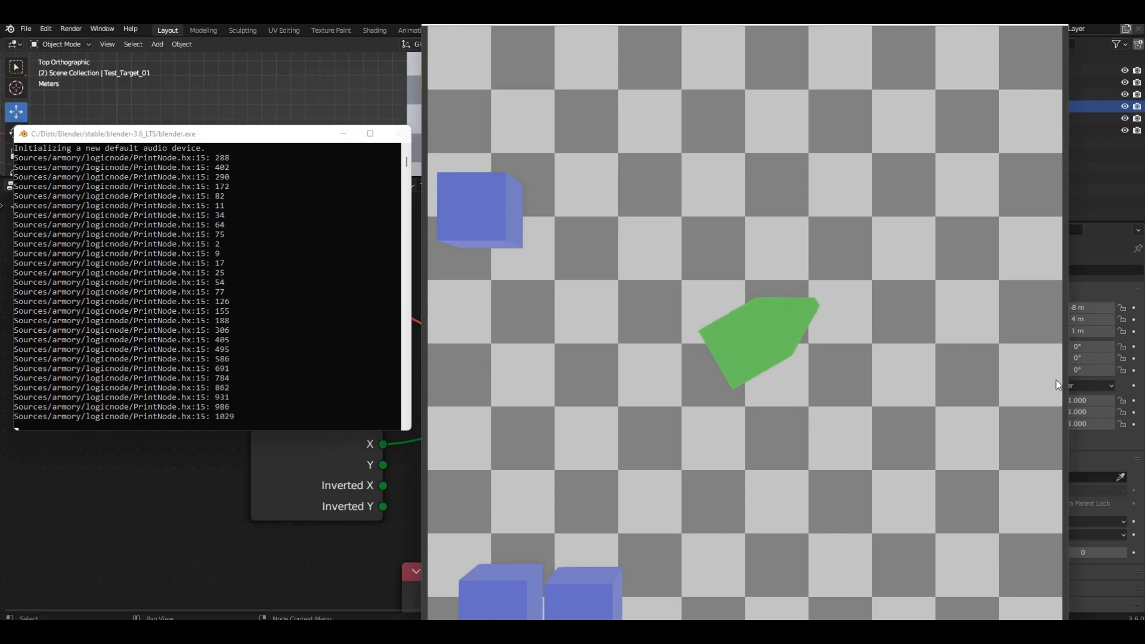
{"action": "left_click", "coordinate": [1062, 382]}
{"action": "left_click", "coordinate": [1065, 381]}
{"action": "left_click", "coordinate": [1066, 382]}
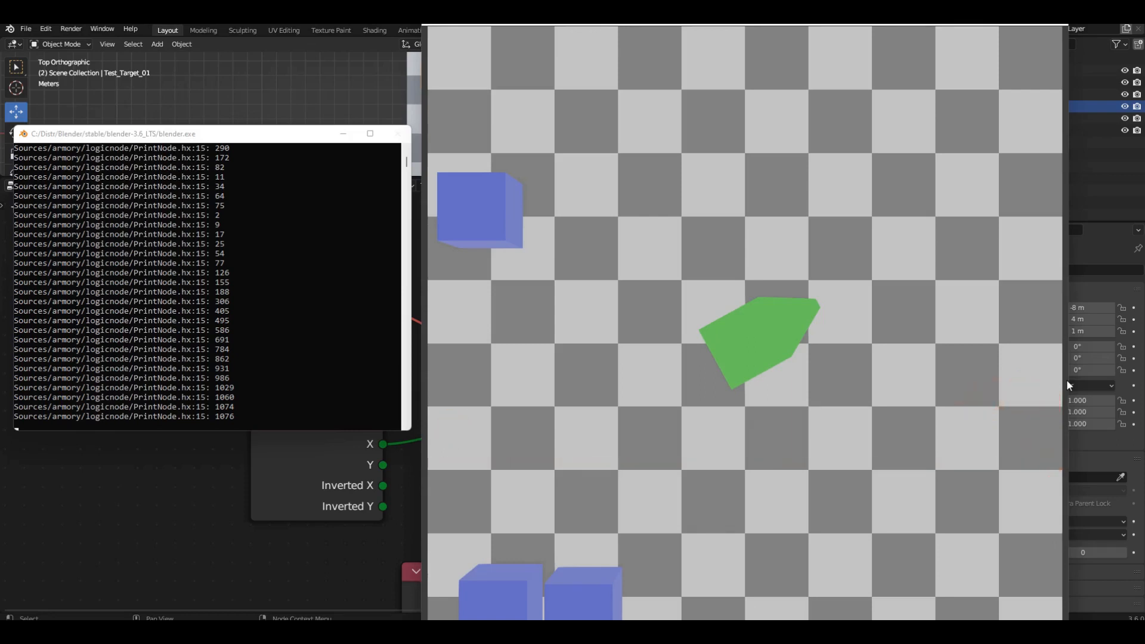
Step: Enlarge the 3D viewport over the node editor and move Test_Target_01 to X -10 m, Y 5 m on the board's edge
{"action": "left_click_drag", "start_coordinate": [590, 178], "coordinate": [572, 557]}
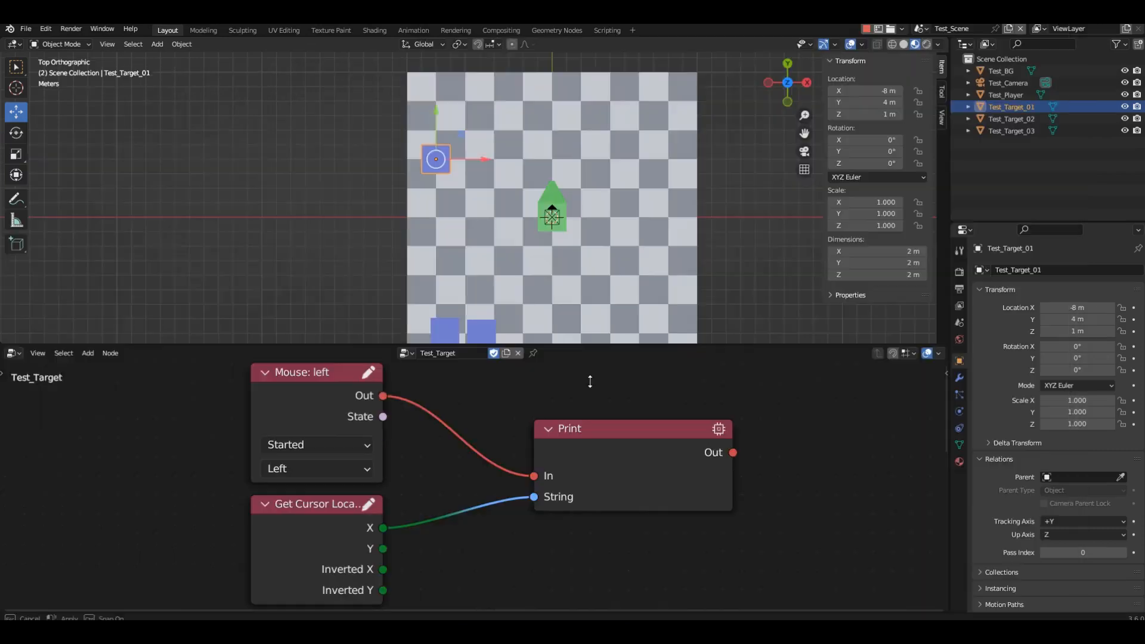
{"action": "left_click_drag", "start_coordinate": [602, 377], "coordinate": [603, 382], "text": "ctrl+alt"}
{"action": "left_click_drag", "start_coordinate": [561, 349], "coordinate": [476, 354], "text": "alt+shift"}
{"action": "scroll", "coordinate": [476, 354], "scroll_direction": "up", "scroll_amount": 2}
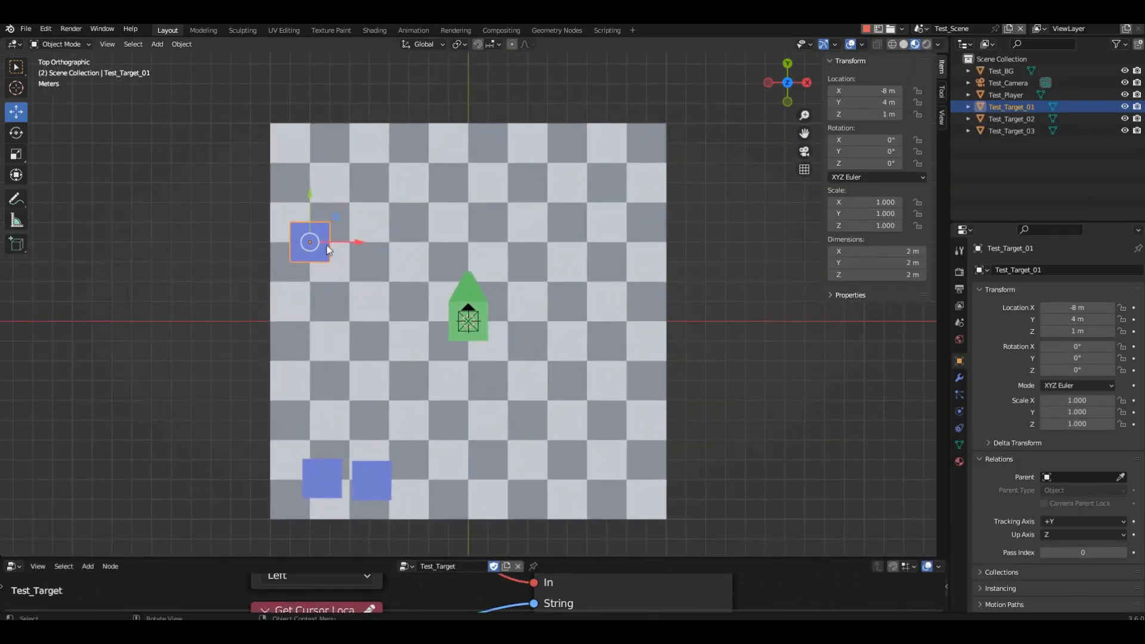
{"action": "key", "text": "g"}
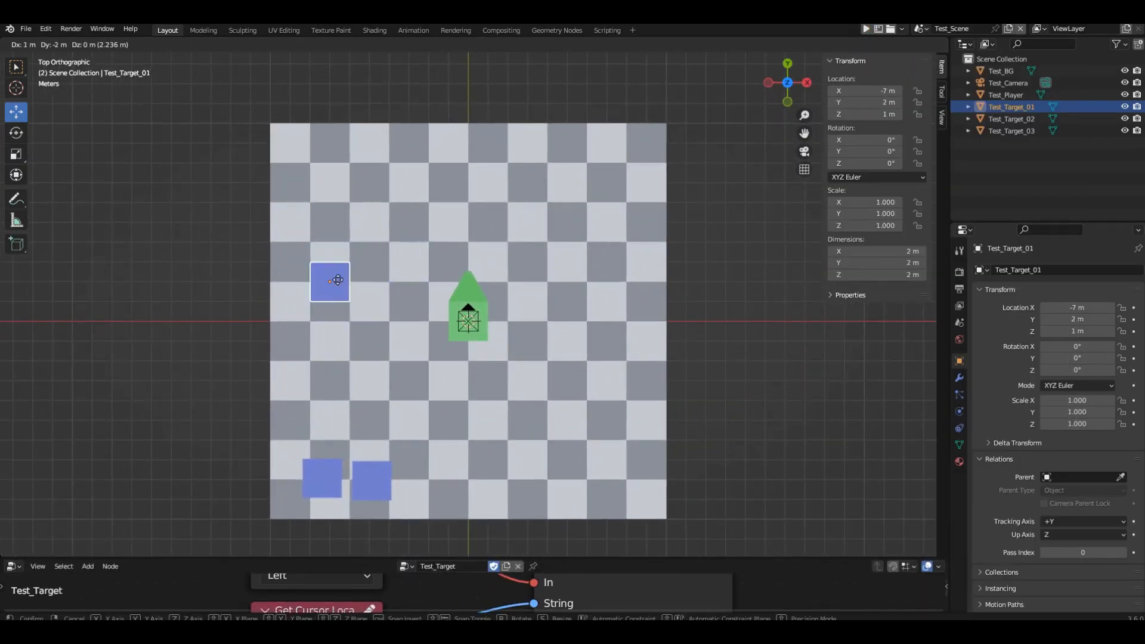
{"action": "left_click", "coordinate": [284, 239]}
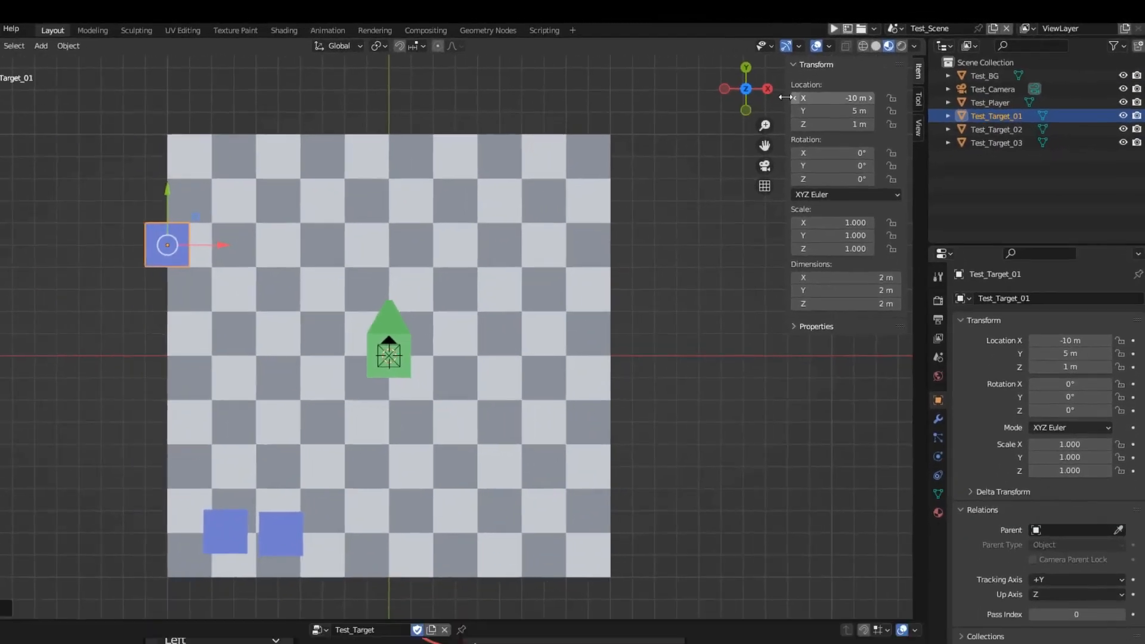
Step: Move Test_Target_01 along the X axis to 10 m, on the opposite edge of the checkerboard
{"action": "key", "text": "g"}
{"action": "key", "text": "x"}
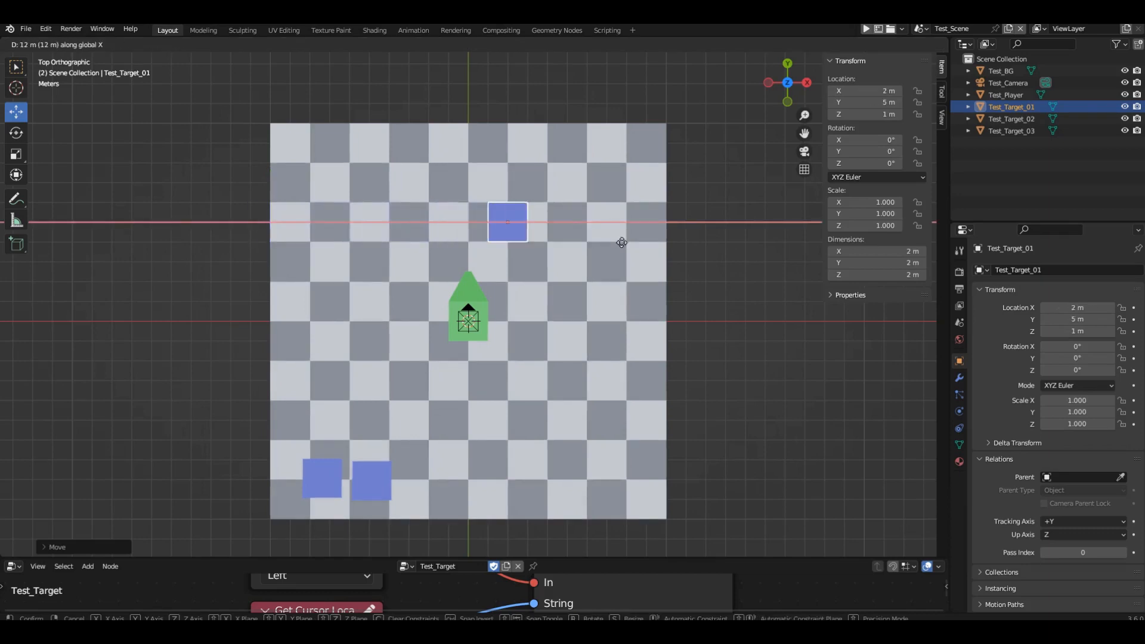
{"action": "left_click", "coordinate": [756, 235]}
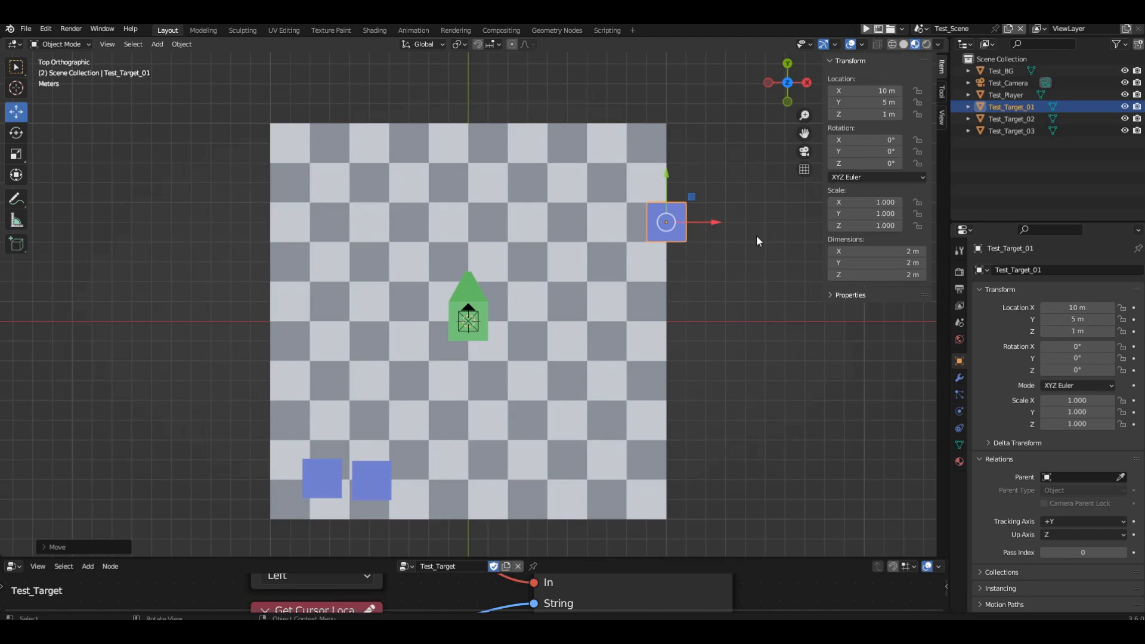
Step: Move the Test_BG checkerboard to X 10 m, Y 10 m so its corner sits at the world origin
{"action": "scroll", "coordinate": [504, 322], "scroll_direction": "down", "scroll_amount": 2}
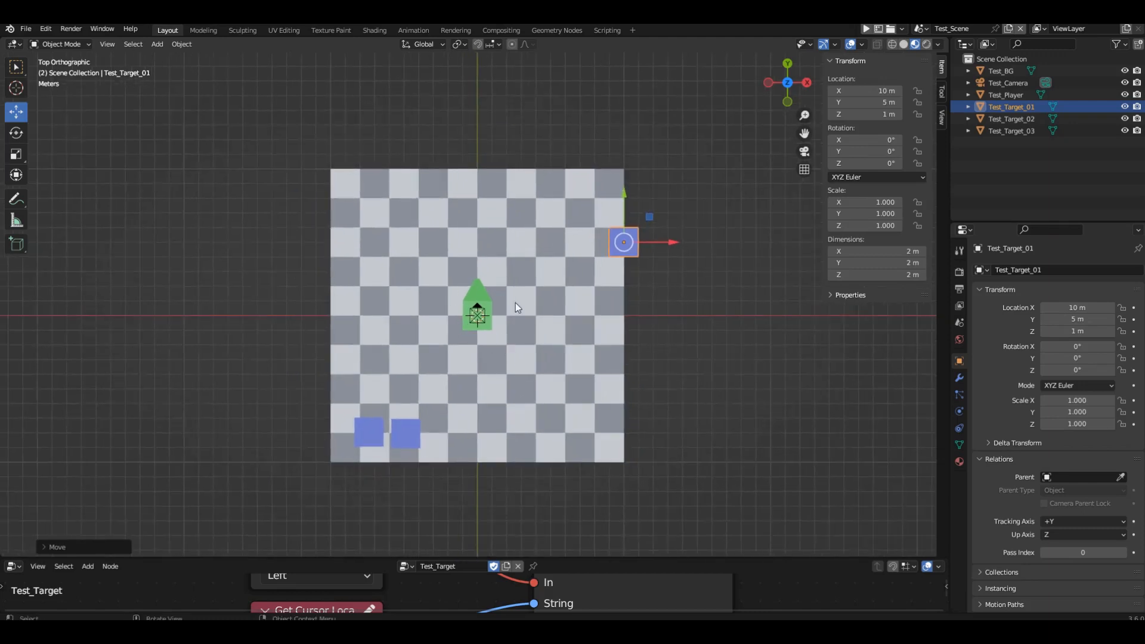
{"action": "left_click", "coordinate": [555, 305]}
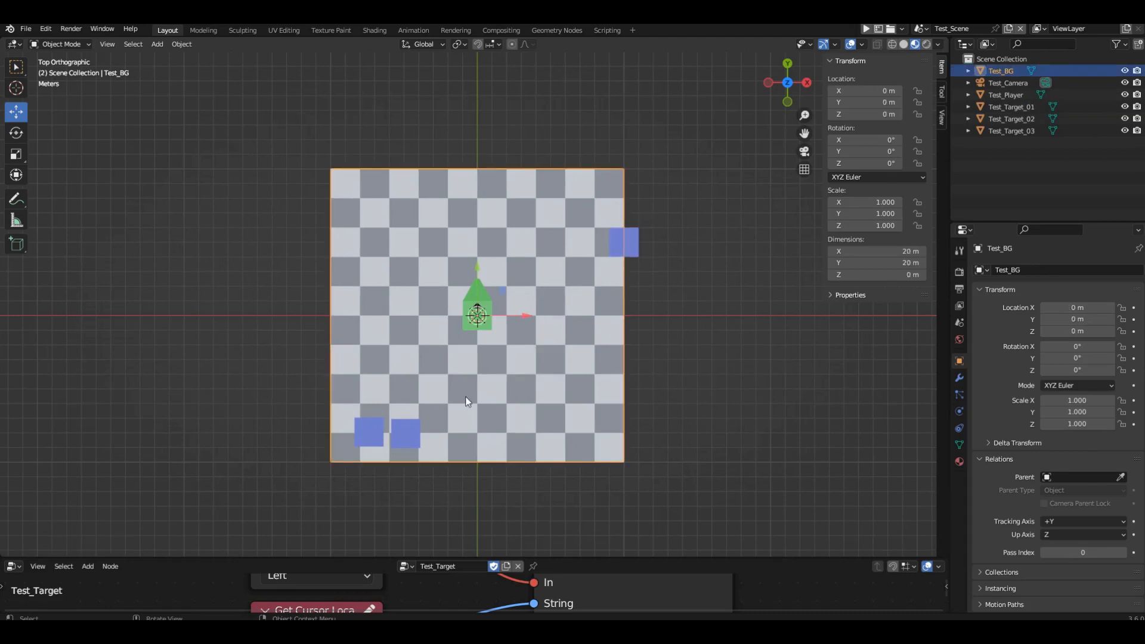
{"action": "key", "text": "g"}
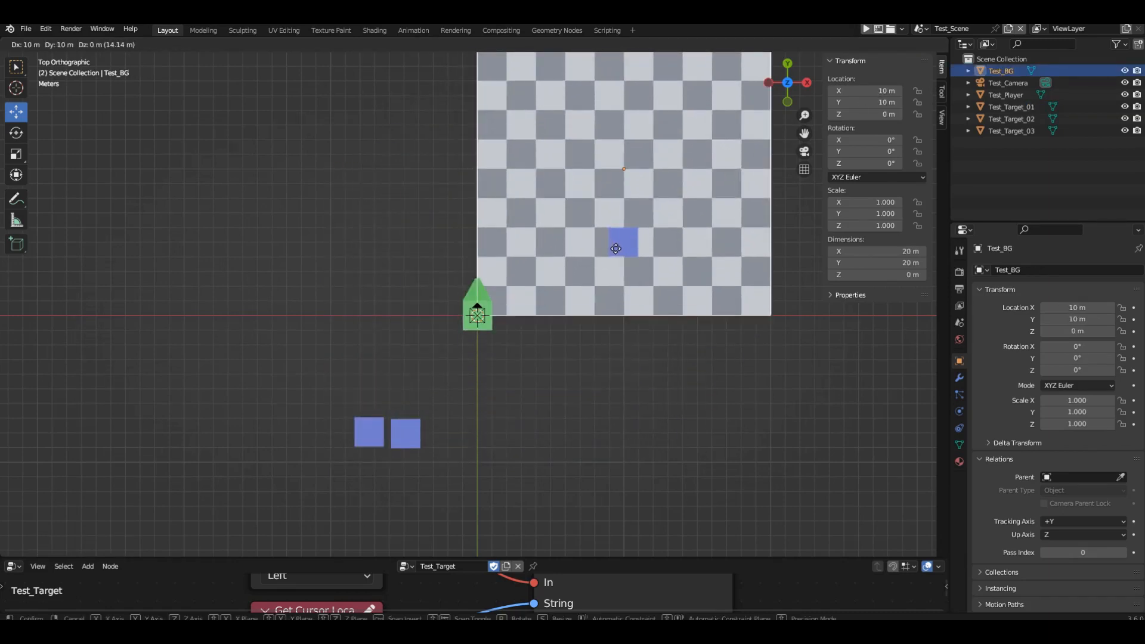
{"action": "left_click", "coordinate": [615, 248]}
Step: Move Test_Player to X 10 m, Y 10 m and place Test_Camera over it at the checkerboard's centre
{"action": "middle_click_drag", "start_coordinate": [590, 325], "coordinate": [508, 419], "text": "shift"}
{"action": "left_click", "coordinate": [408, 456]}
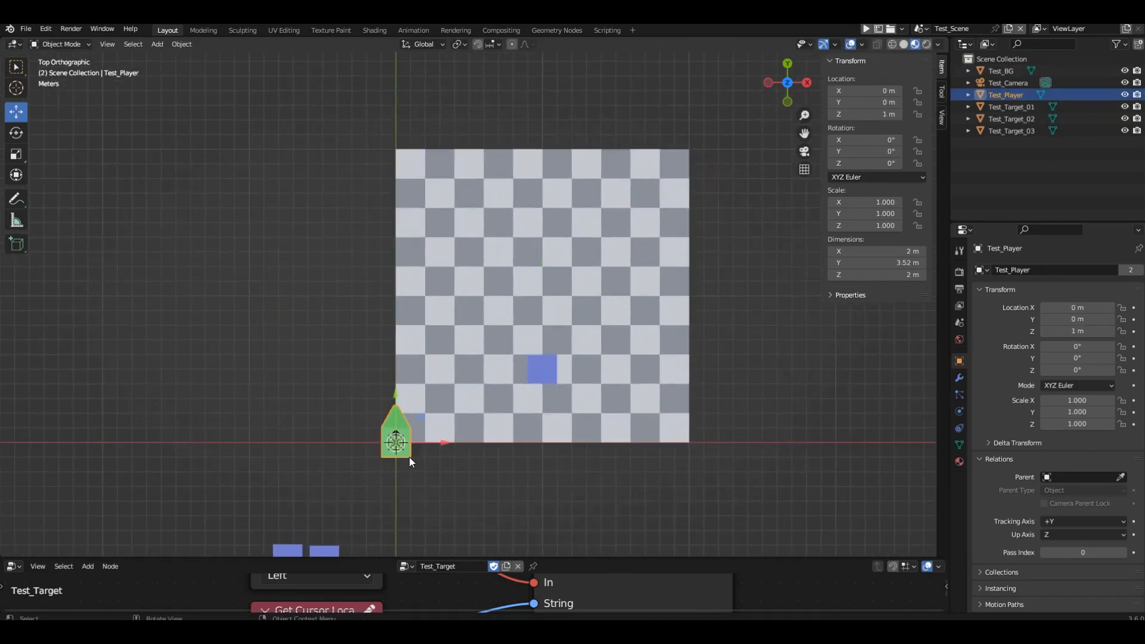
{"action": "key", "text": "g"}
{"action": "left_click", "coordinate": [555, 311], "text": "ctrl"}
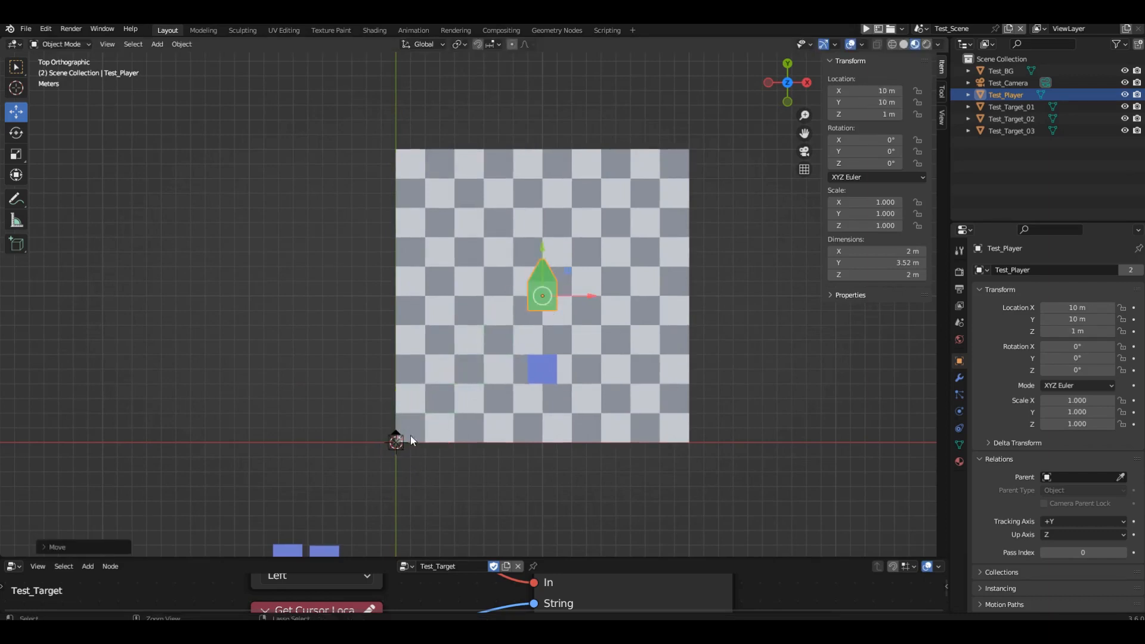
{"action": "left_click", "coordinate": [396, 441]}
{"action": "key", "text": "g"}
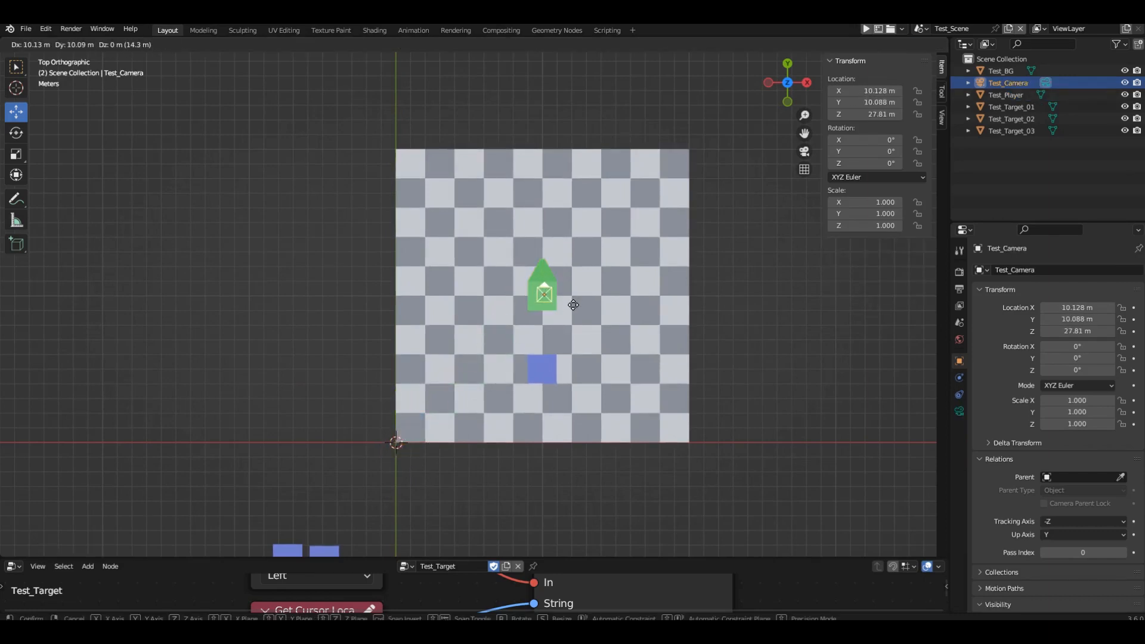
{"action": "left_click", "coordinate": [573, 303], "text": "ctrl"}
Step: Move Test_Target_01 along X to 18 m, and shift Test_Target_02 and Test_Target_03 together onto the board by about 12 m in X and Y
{"action": "scroll", "coordinate": [573, 303], "scroll_direction": "down", "scroll_amount": 1}
{"action": "left_click_drag", "start_coordinate": [554, 356], "coordinate": [645, 357]}
{"action": "left_click_drag", "start_coordinate": [322, 482], "coordinate": [424, 521]}
{"action": "key", "text": "g"}
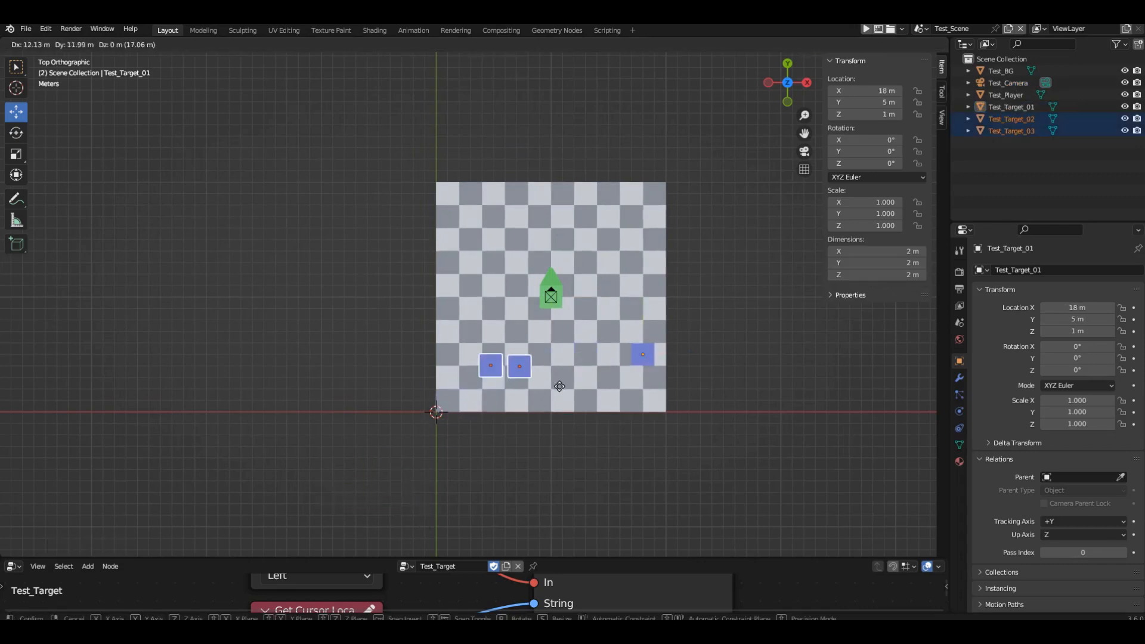
{"action": "left_click", "coordinate": [563, 386]}
{"action": "middle_click_drag", "start_coordinate": [595, 362], "coordinate": [595, 364], "text": "shift"}
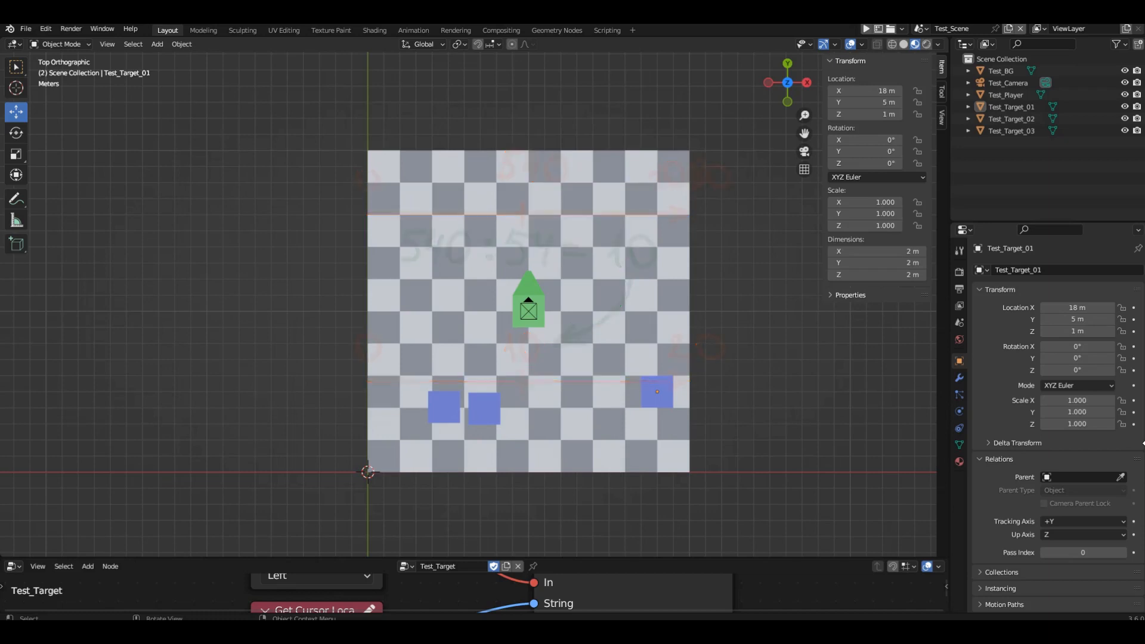
Step: Enlarge the node editor, move the lower Get Cursor Location node away from the Vector node, and disconnect the Vector's Y input
{"action": "left_click_drag", "start_coordinate": [584, 561], "coordinate": [583, 177]}
{"action": "scroll", "coordinate": [593, 262], "scroll_direction": "down", "scroll_amount": 8}
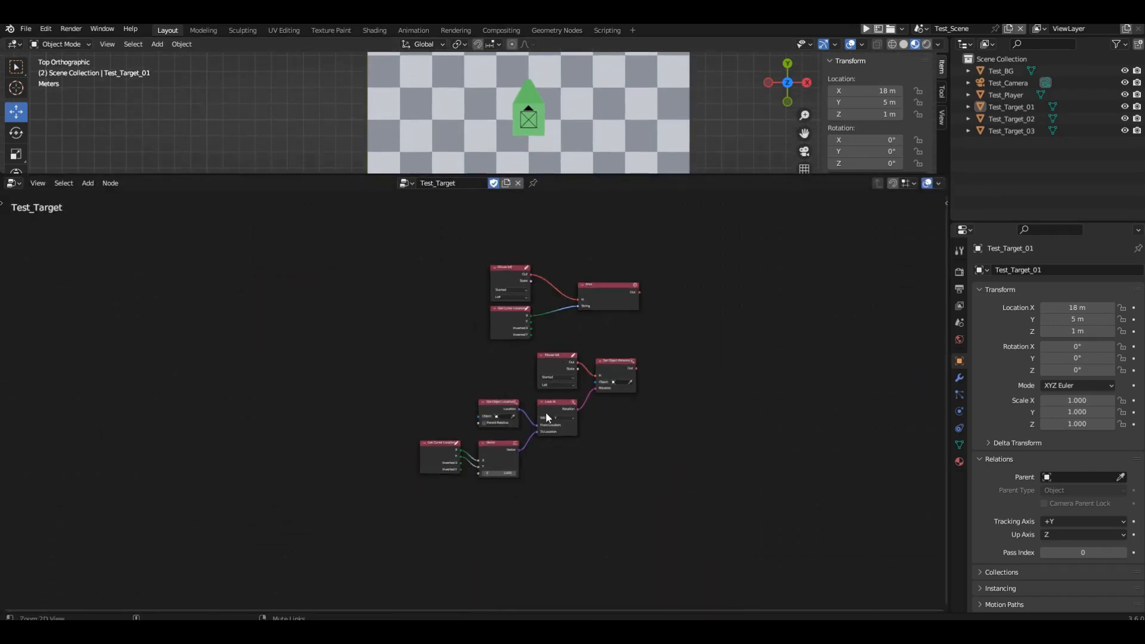
{"action": "scroll", "coordinate": [470, 468], "scroll_direction": "up", "scroll_amount": 9}
{"action": "left_click_drag", "start_coordinate": [391, 356], "coordinate": [243, 415]}
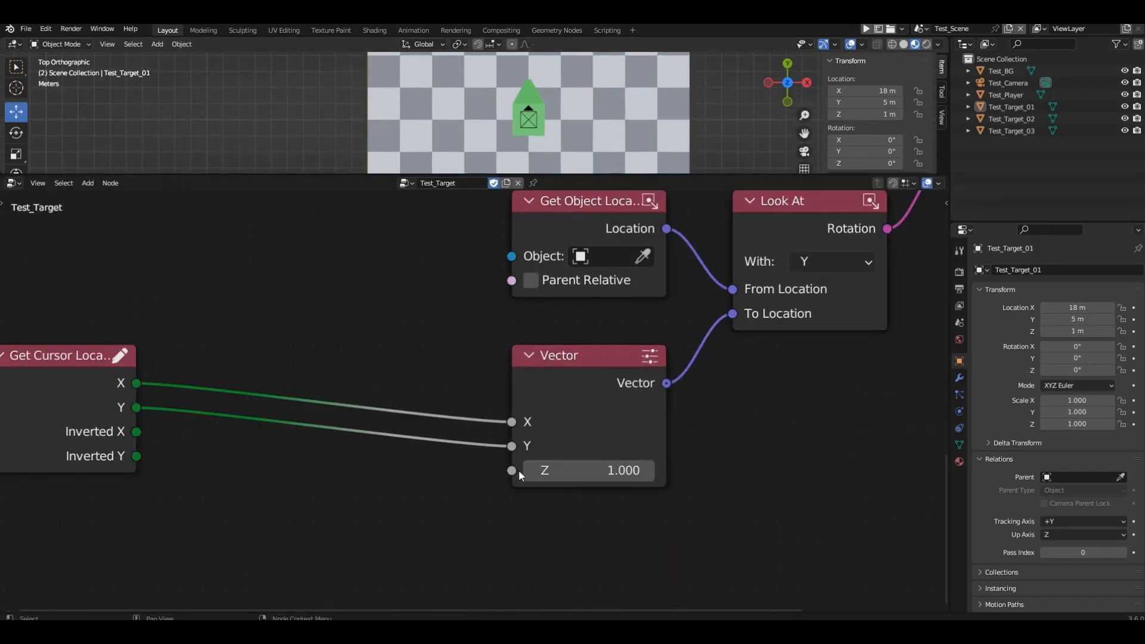
{"action": "left_click_drag", "start_coordinate": [511, 445], "coordinate": [475, 464]}
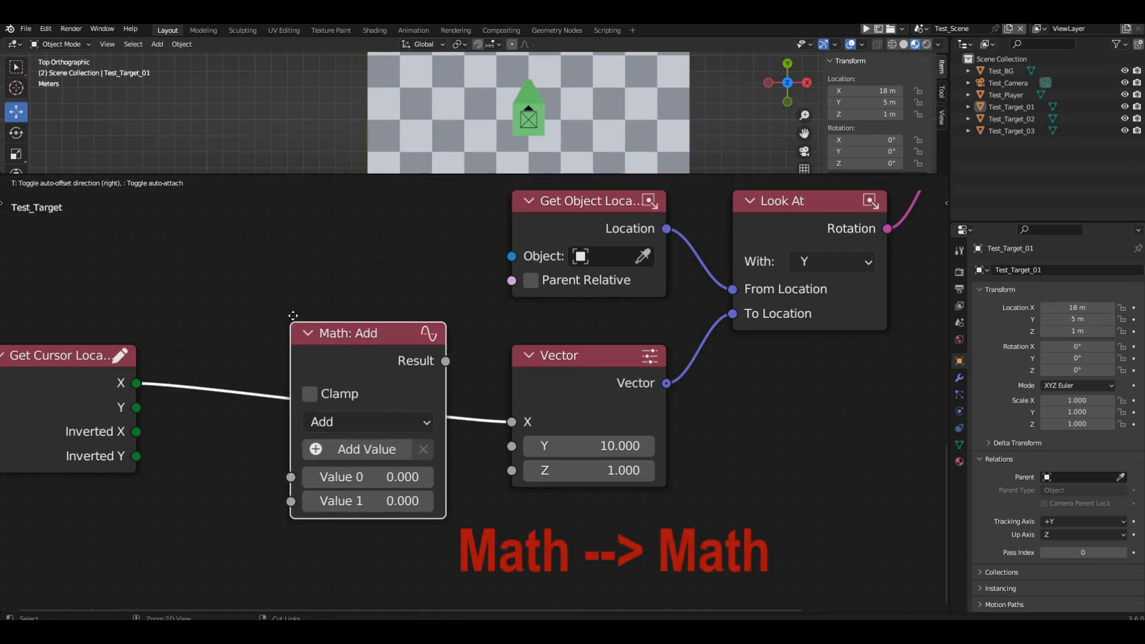
Step: Insert a Math node between the cursor's X output and the Vector's X input, set to Divide with Value 1 at 54
{"action": "left_click", "coordinate": [272, 317]}
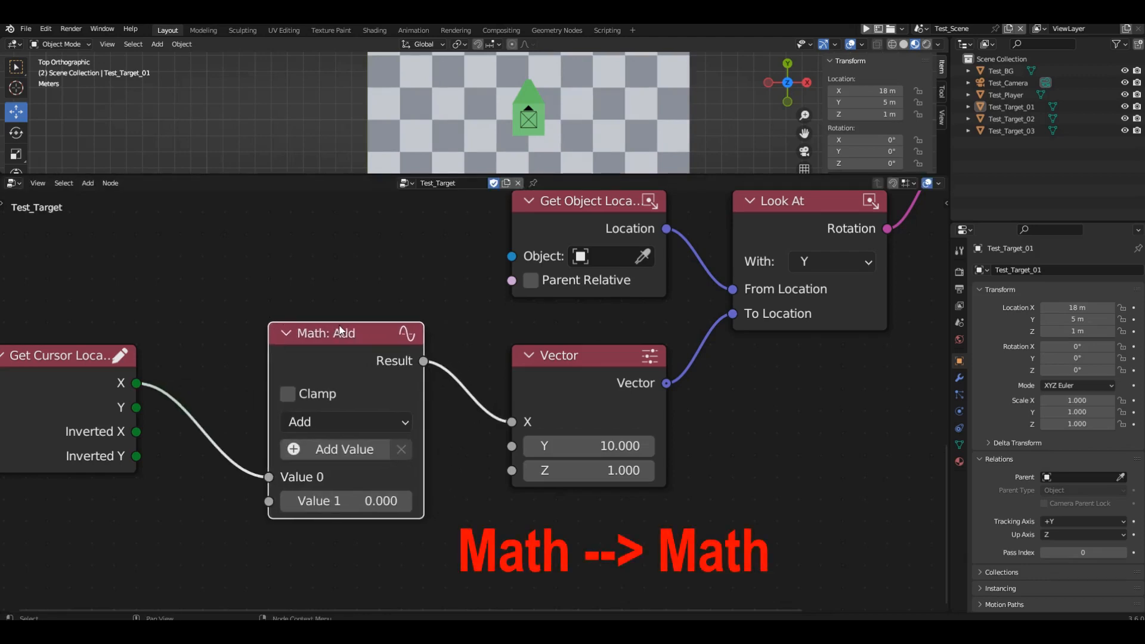
{"action": "left_click_drag", "start_coordinate": [340, 329], "coordinate": [361, 352]}
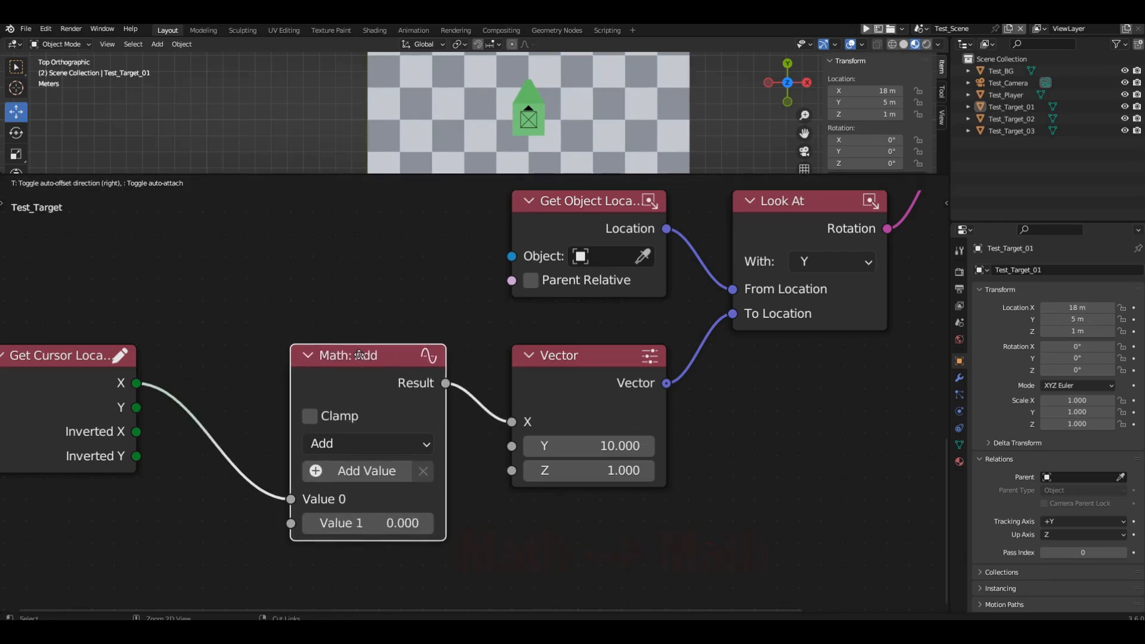
{"action": "left_click", "coordinate": [370, 445]}
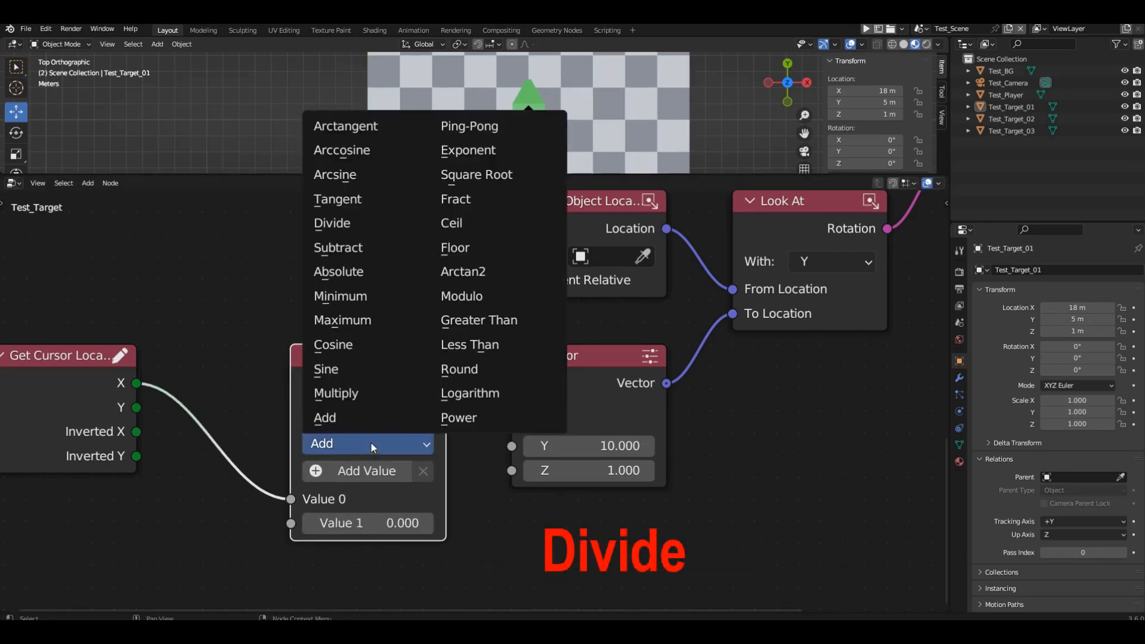
{"action": "left_click", "coordinate": [384, 226]}
{"action": "left_click", "coordinate": [374, 523]}
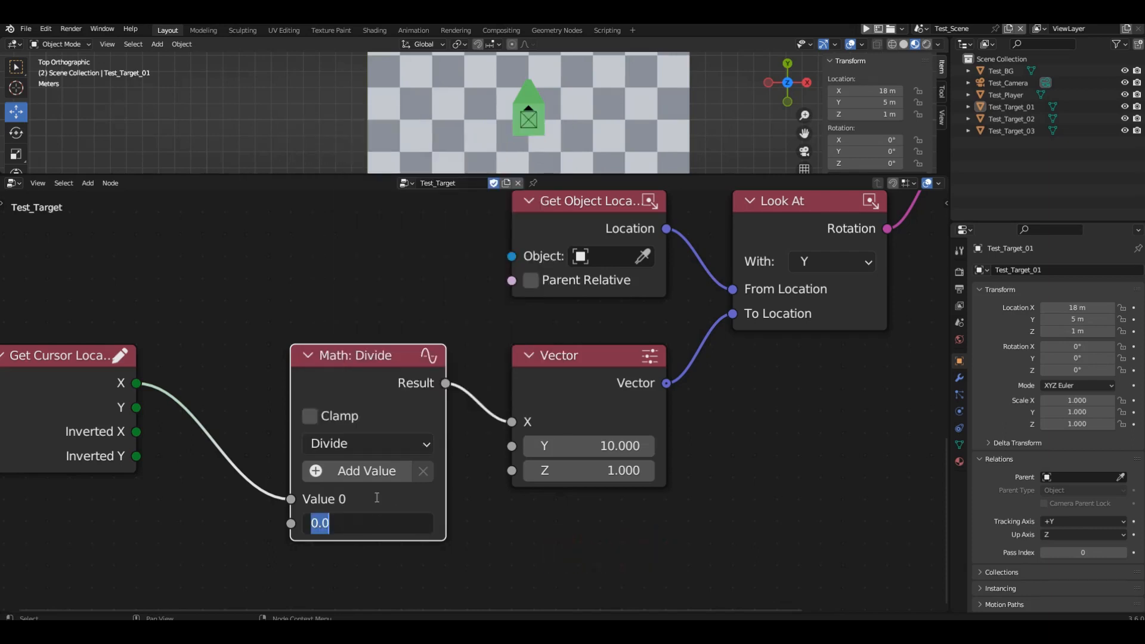
{"action": "type", "text": "54"}
{"action": "key", "text": "Return"}
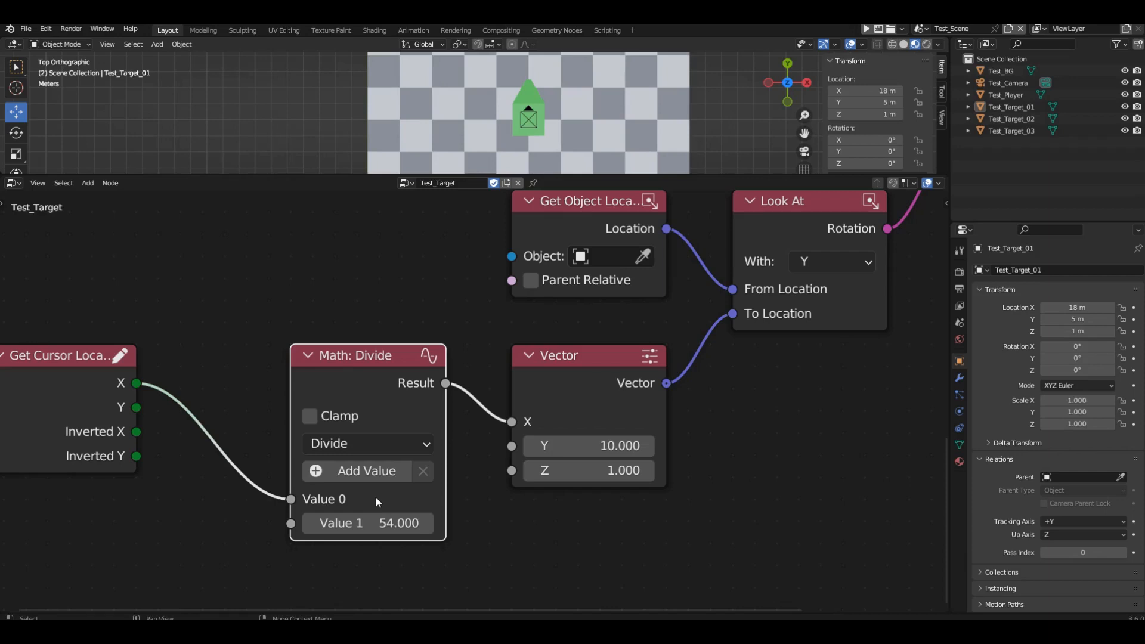
Step: Link the upper Get Cursor Location node's Y output to the Print node's String input in place of X
{"action": "scroll", "coordinate": [544, 211], "scroll_direction": "down", "scroll_amount": 2}
{"action": "left_click_drag", "start_coordinate": [560, 195], "coordinate": [502, 496], "text": "alt"}
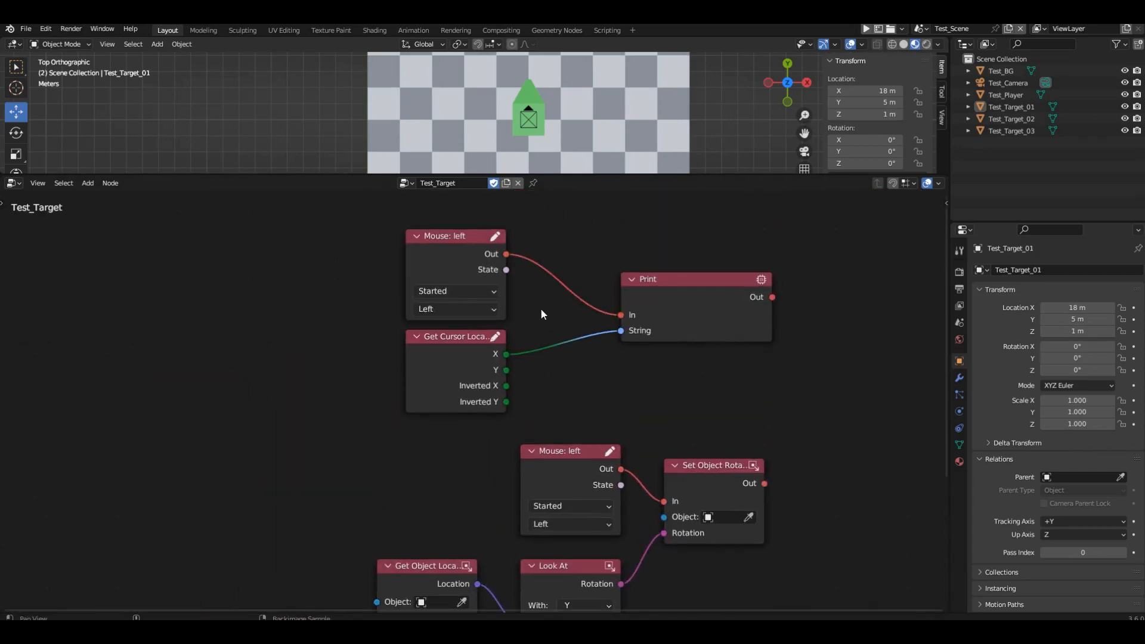
{"action": "left_click_drag", "start_coordinate": [540, 307], "coordinate": [494, 381], "text": "alt"}
{"action": "left_click_drag", "start_coordinate": [485, 381], "coordinate": [574, 417], "text": "ctrl+alt"}
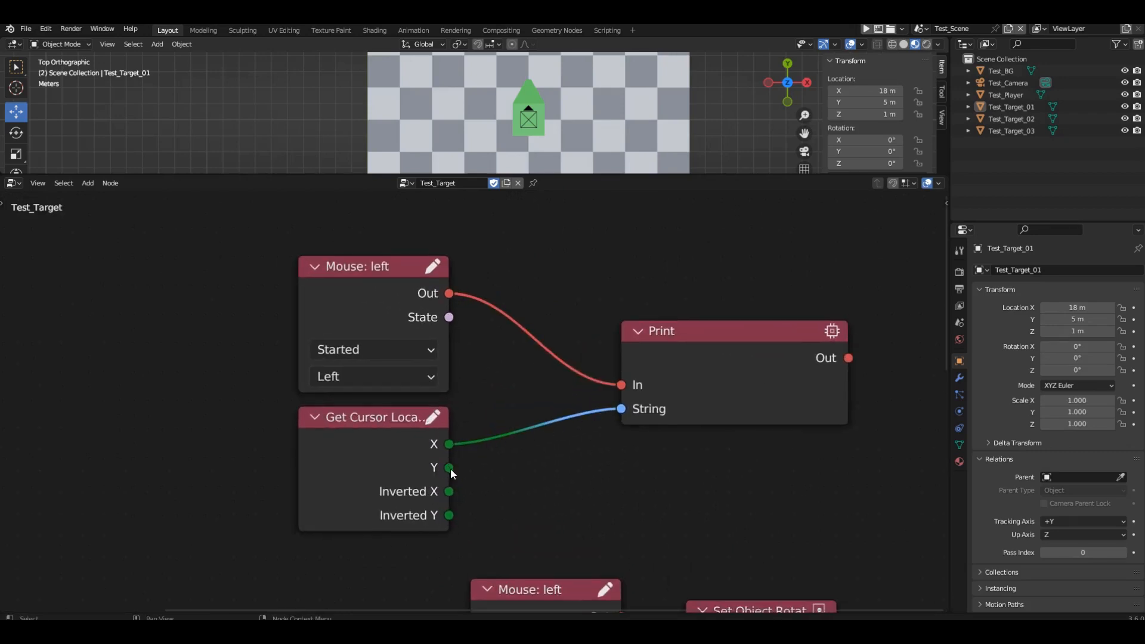
{"action": "left_click_drag", "start_coordinate": [448, 467], "coordinate": [625, 421]}
Step: Run the game beside the system console and test left mouse input at several points to examine the printed cursor Y values
{"action": "key", "text": "F5"}
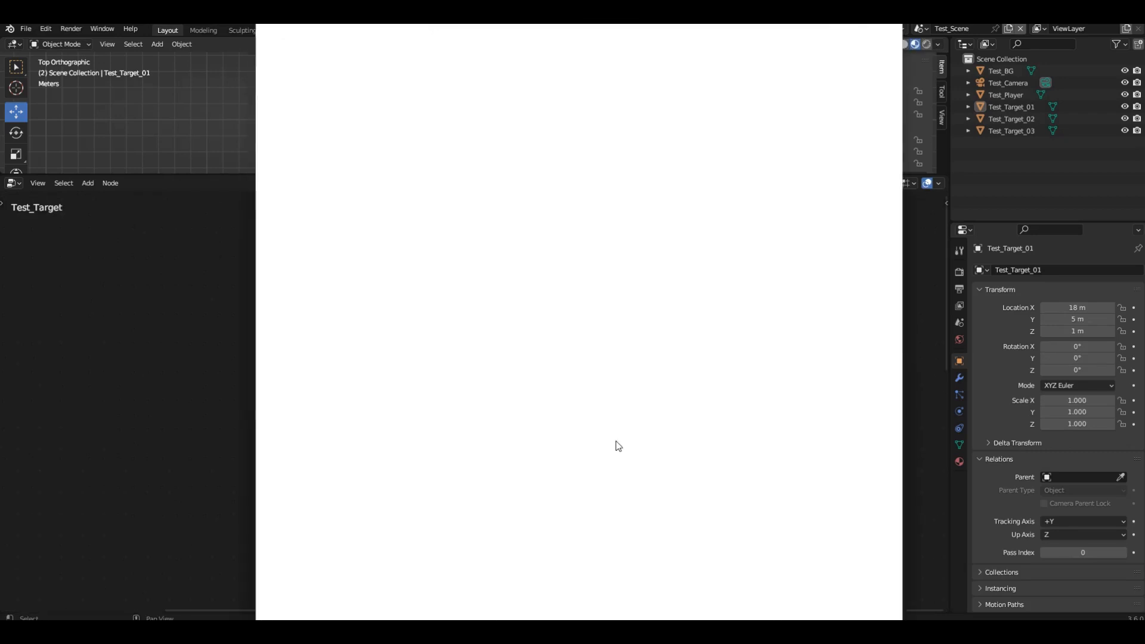
{"action": "left_click_drag", "start_coordinate": [599, 26], "coordinate": [758, 29]}
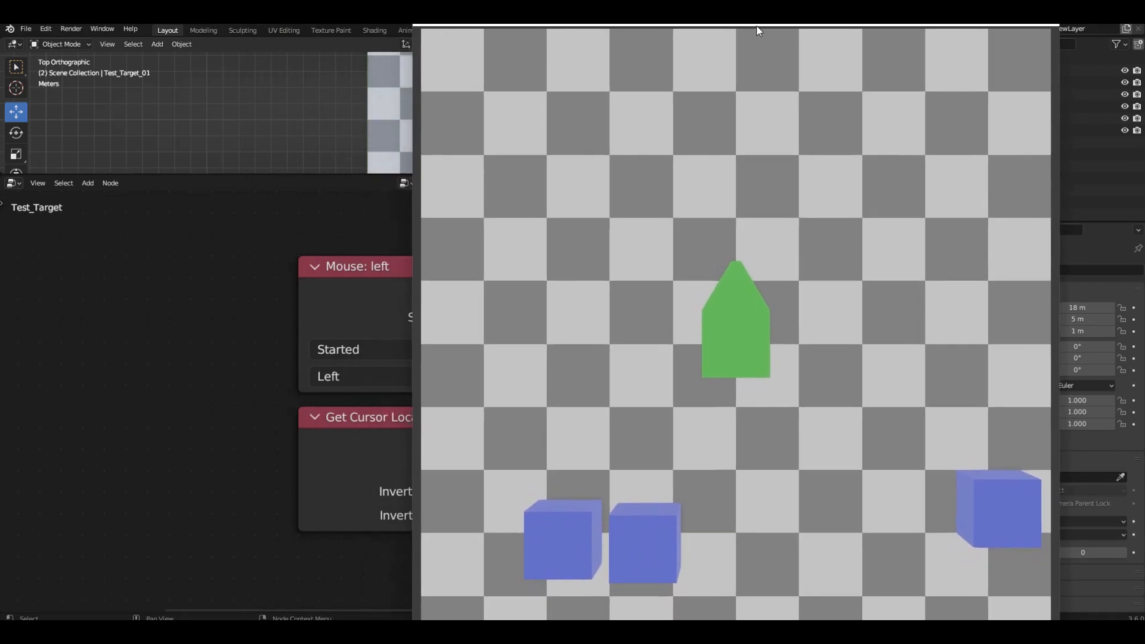
{"action": "mouse_move", "coordinate": [665, 632]}
{"action": "left_click", "coordinate": [706, 584]}
{"action": "left_click", "coordinate": [669, 385]}
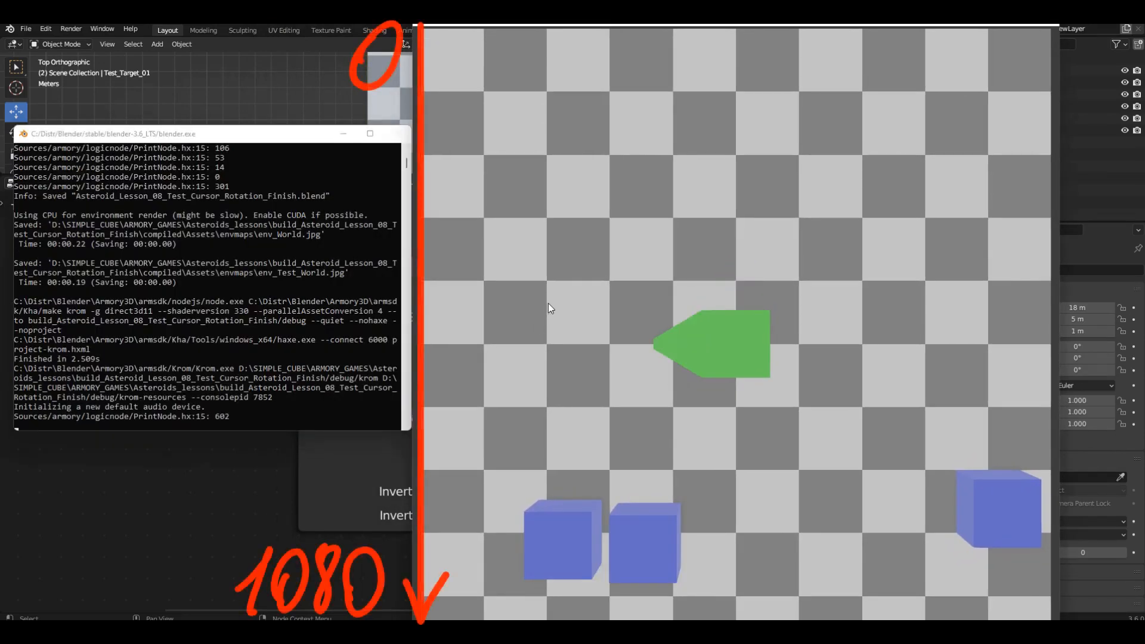
{"action": "left_click", "coordinate": [498, 428]}
{"action": "left_click", "coordinate": [527, 373]}
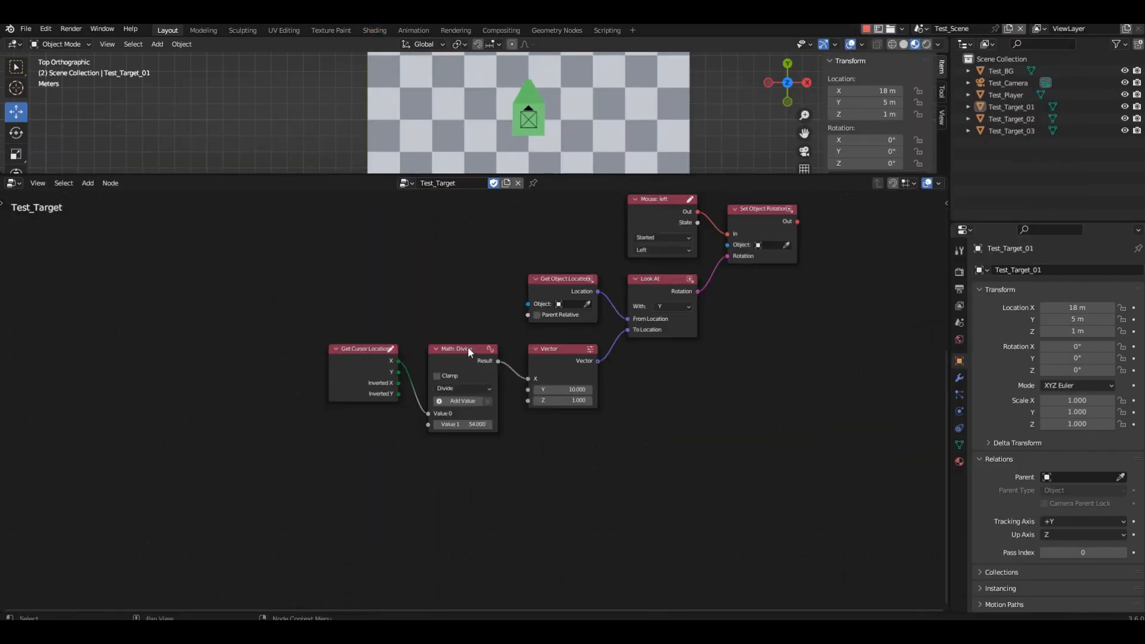
Step: Move the lower Get Cursor Location node further away from the Divide node to make room between them
{"action": "left_click_drag", "start_coordinate": [323, 317], "coordinate": [406, 425]}
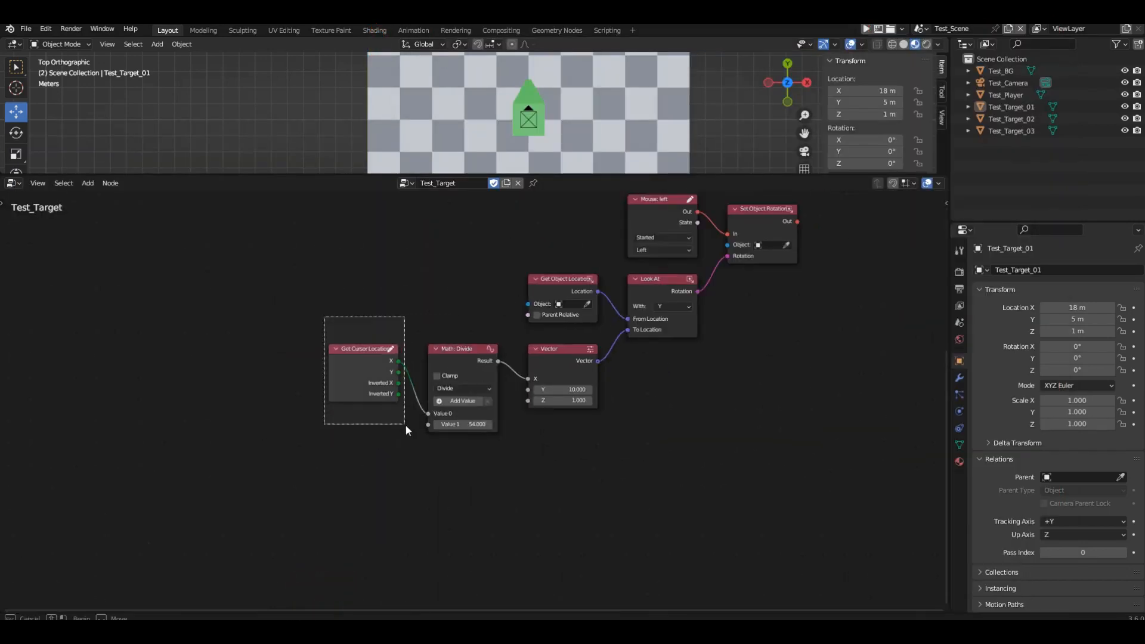
{"action": "key", "text": "g"}
{"action": "left_click", "coordinate": [236, 426]}
Step: Duplicate the Divide node three times and arrange the copies in a row below the original
{"action": "left_click", "coordinate": [462, 354]}
{"action": "key", "text": "shift+d"}
{"action": "left_click", "coordinate": [298, 477]}
{"action": "key", "text": "shift+d"}
{"action": "left_click", "coordinate": [404, 480]}
{"action": "key", "text": "shift+d"}
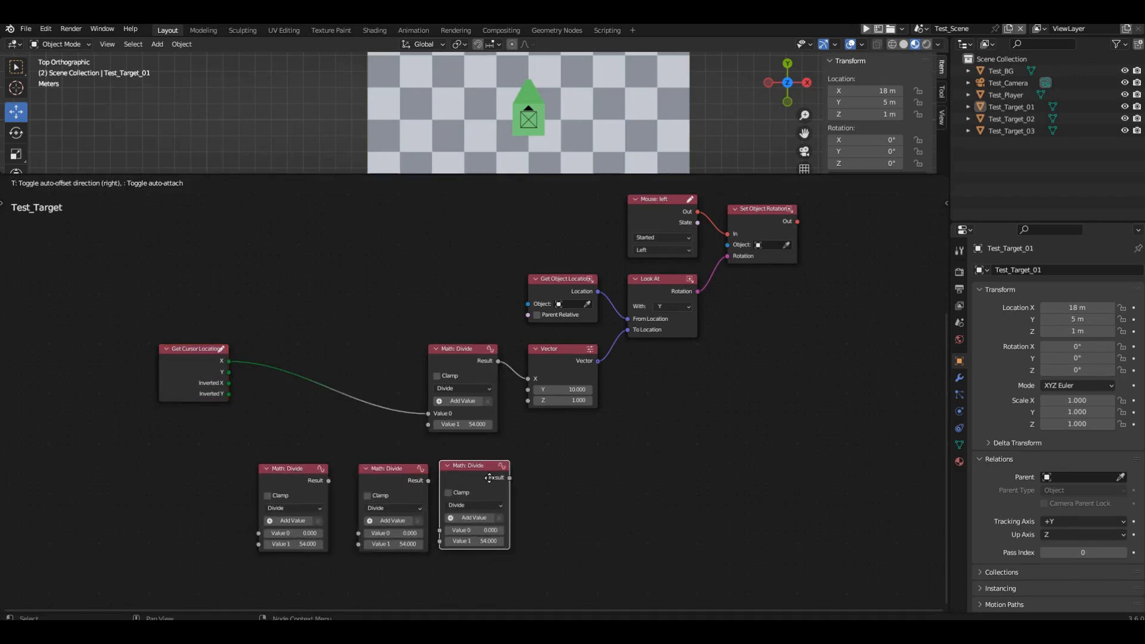
{"action": "left_click", "coordinate": [477, 481]}
{"action": "left_click_drag", "start_coordinate": [310, 448], "coordinate": [391, 493]}
{"action": "key", "text": "g"}
{"action": "left_click", "coordinate": [360, 493]}
Step: Link the cursor's Y output through the three duplicated Divide nodes in sequence and into the Vector's Y input
{"action": "middle_click_drag", "start_coordinate": [292, 434], "coordinate": [533, 399]}
{"action": "mouse_move", "coordinate": [439, 324]}
{"action": "left_mouse_down"}
{"action": "mouse_move", "coordinate": [360, 402]}
{"action": "mouse_move", "coordinate": [398, 408]}
{"action": "mouse_move", "coordinate": [470, 497]}
{"action": "left_mouse_up"}
{"action": "scroll", "coordinate": [552, 481], "scroll_direction": "up", "scroll_amount": 2}
{"action": "middle_click_drag", "start_coordinate": [553, 481], "coordinate": [385, 431]}
{"action": "left_click_drag", "start_coordinate": [363, 374], "coordinate": [411, 455]}
{"action": "left_click_drag", "start_coordinate": [520, 374], "coordinate": [567, 455]}
{"action": "middle_click_drag", "start_coordinate": [679, 377], "coordinate": [542, 426]}
{"action": "left_click_drag", "start_coordinate": [540, 424], "coordinate": [585, 282]}
Step: Change the middle Math node of the Y chain to Subtract with Value 1 set to 20
{"action": "scroll", "coordinate": [491, 409], "scroll_direction": "down", "scroll_amount": 2}
{"action": "left_click_drag", "start_coordinate": [467, 441], "coordinate": [627, 409], "text": "alt"}
{"action": "left_click_drag", "start_coordinate": [400, 442], "coordinate": [459, 413], "text": "ctrl+alt"}
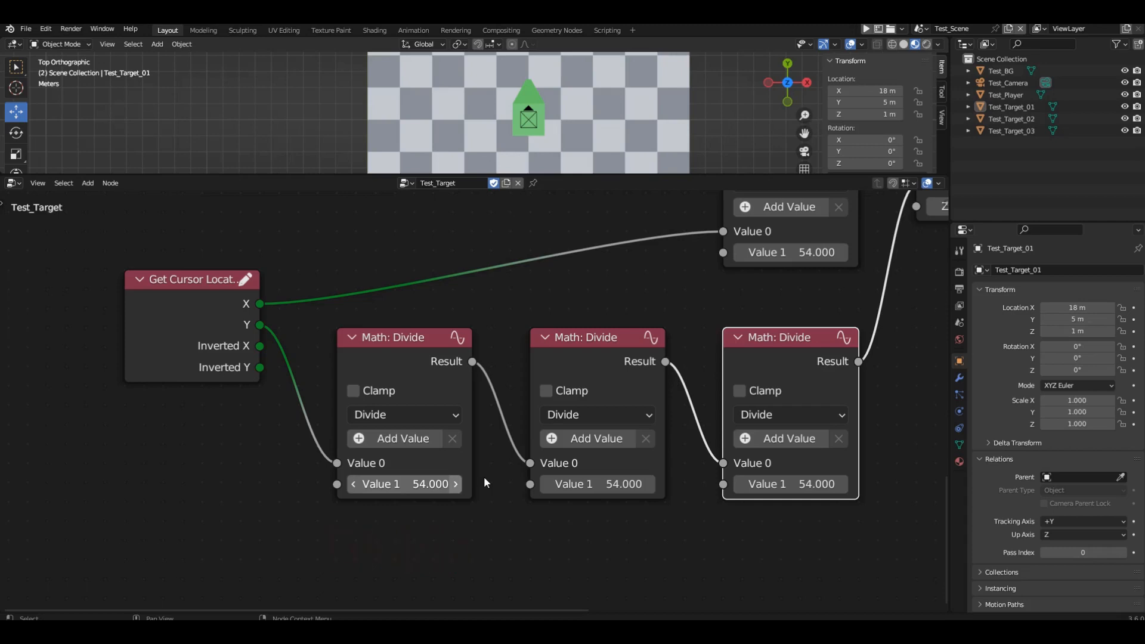
{"action": "left_click_drag", "start_coordinate": [484, 477], "coordinate": [323, 486], "text": "alt"}
{"action": "left_click", "coordinate": [481, 422]}
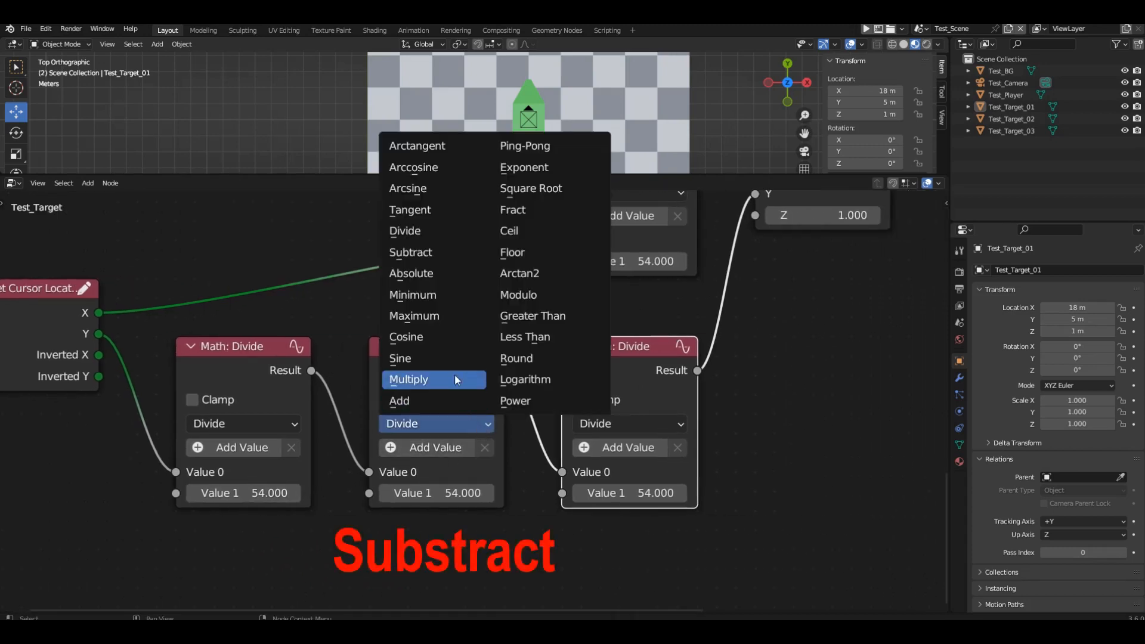
{"action": "left_click", "coordinate": [433, 254]}
{"action": "left_click", "coordinate": [430, 495]}
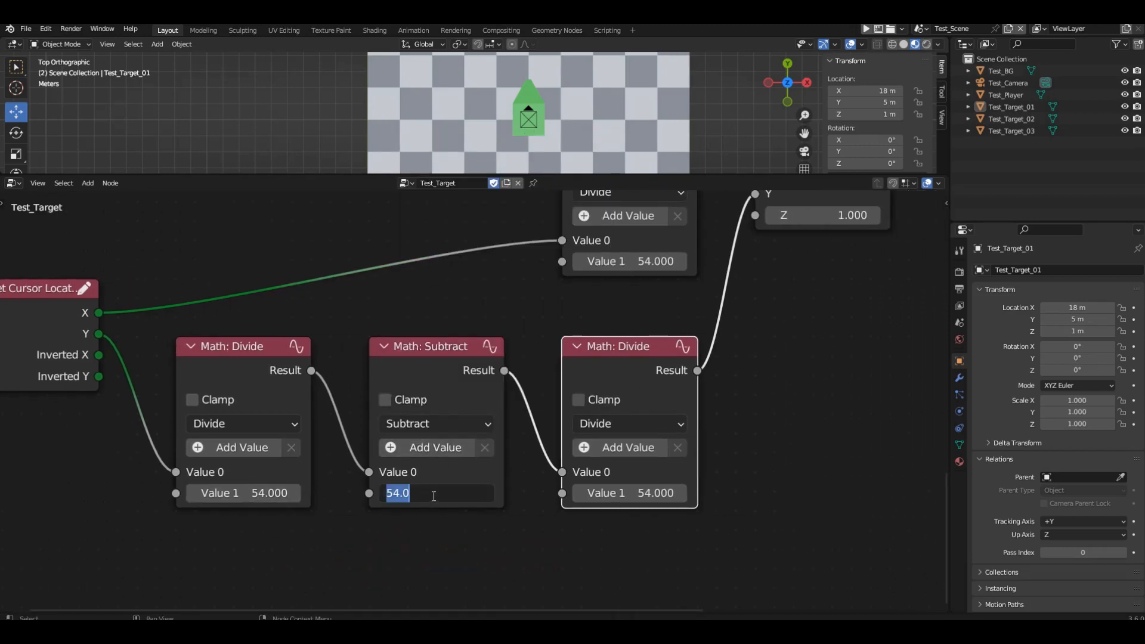
{"action": "type", "text": "20"}
{"action": "key", "text": "Return"}
Step: Change the last Math node of the Y chain to Multiply with Value 1 set to -1
{"action": "left_click", "coordinate": [601, 423]}
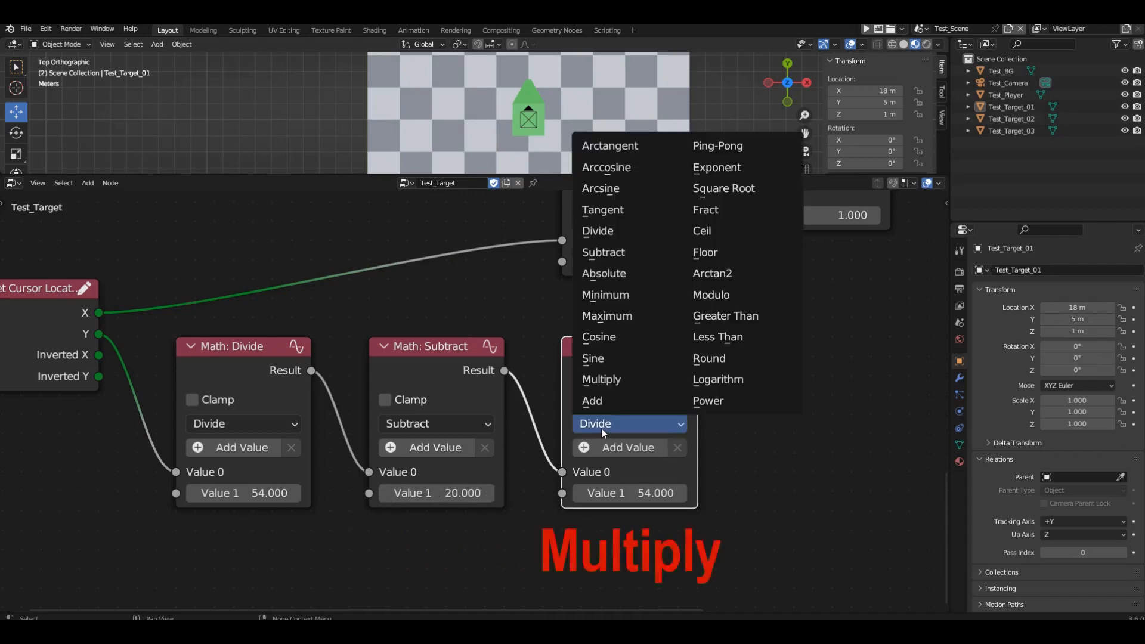
{"action": "left_click", "coordinate": [606, 380]}
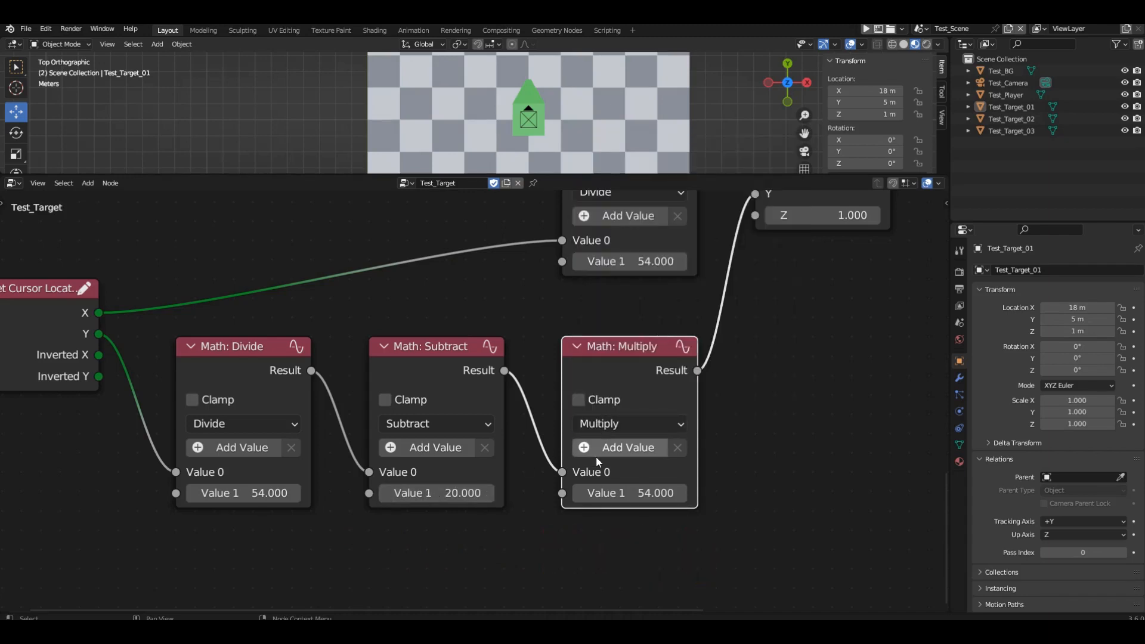
{"action": "left_click", "coordinate": [601, 493]}
{"action": "type", "text": "-1"}
{"action": "key", "text": "Return"}
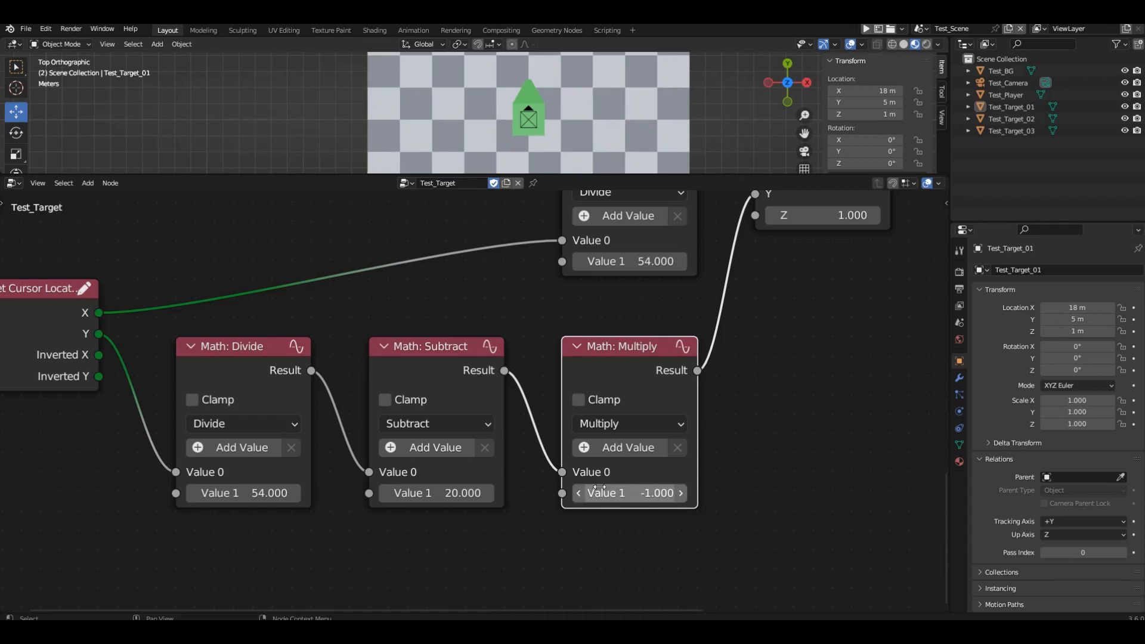
Step: Bring up the running game to examine the player's rotation toward the cursor, and close the game
{"action": "scroll", "coordinate": [381, 448], "scroll_direction": "down", "scroll_amount": 10}
{"action": "middle_click_drag", "start_coordinate": [561, 377], "coordinate": [549, 446]}
{"action": "key", "text": "alt+Tab"}
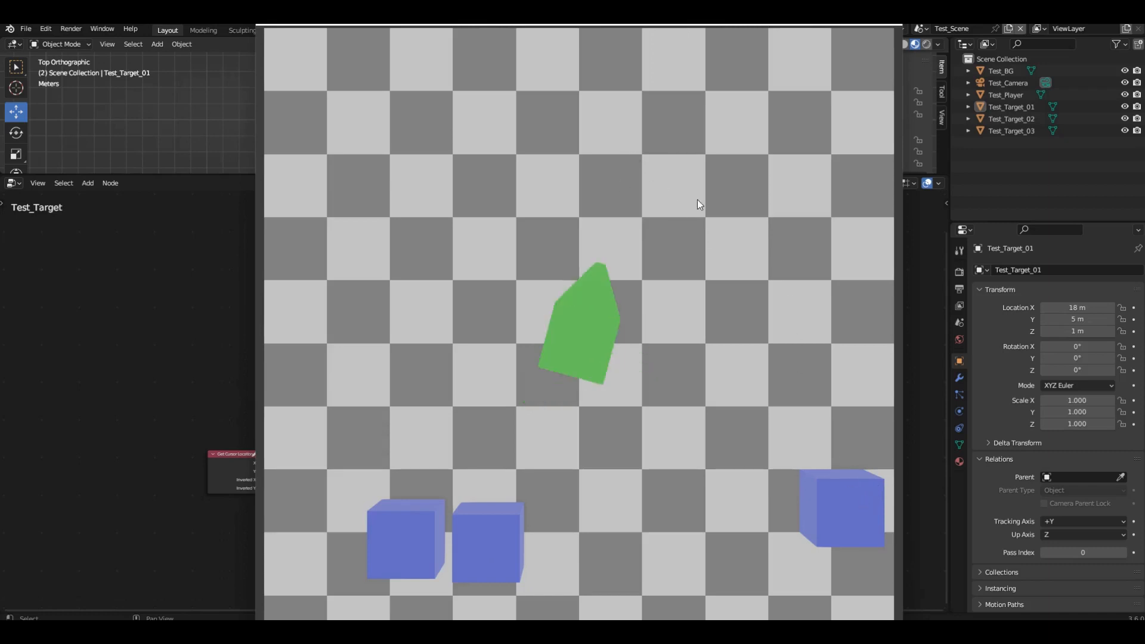
{"action": "key", "text": "Escape"}
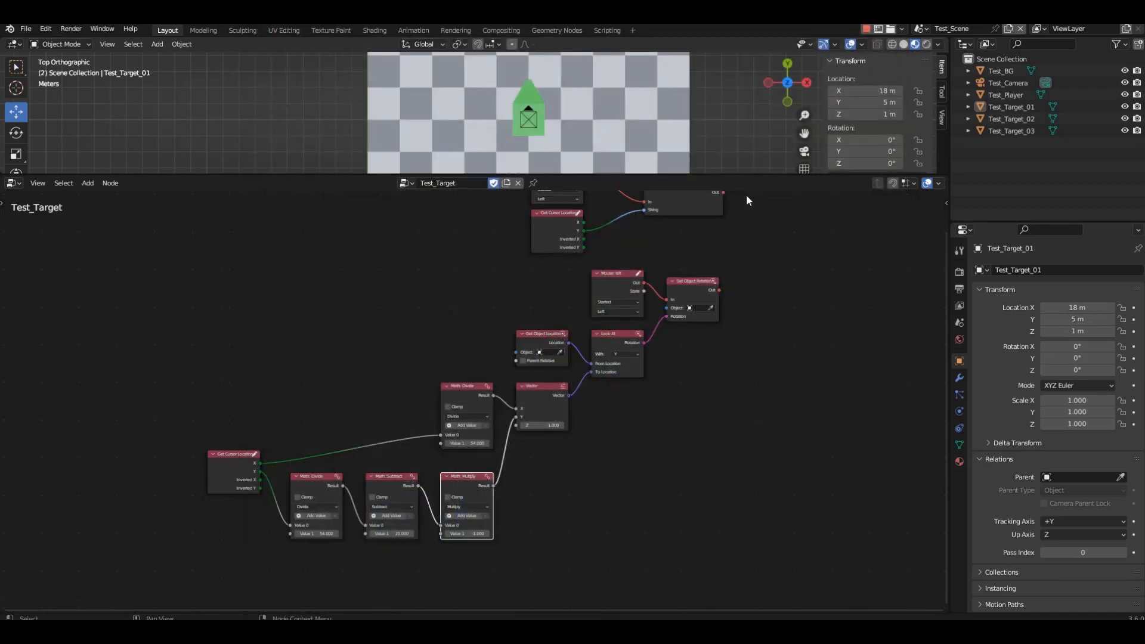